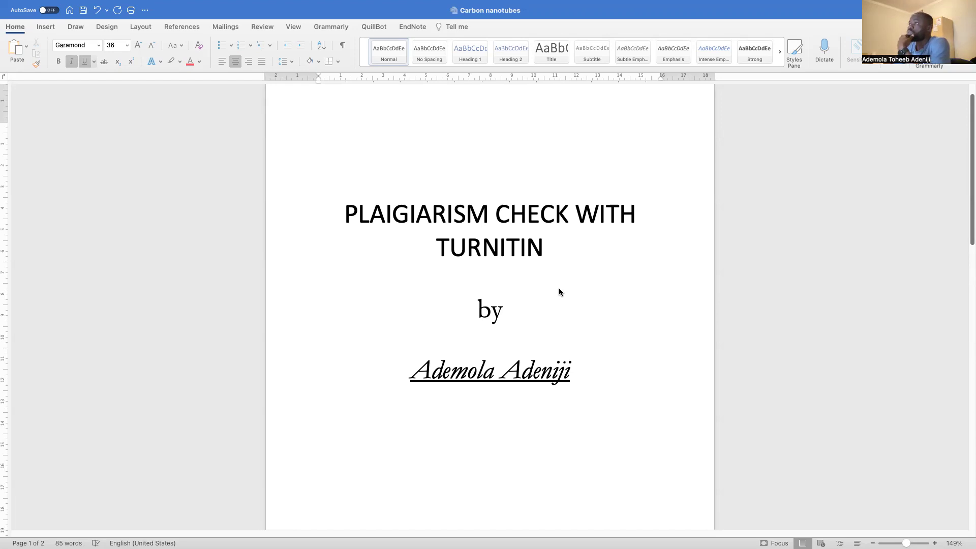
Switch to the browser, open the Turnitin website from the turnitin search results and start creating a student account
key("ctrl+Left")
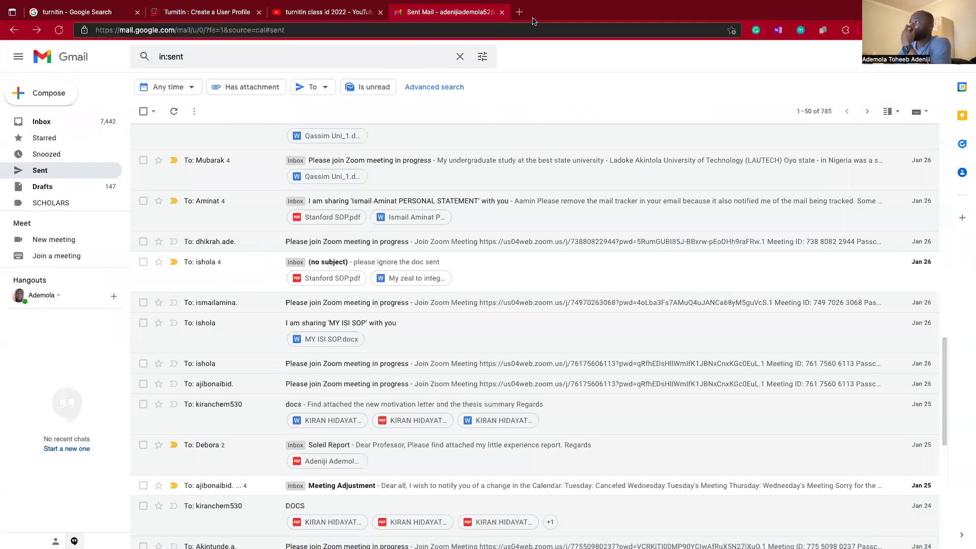
left_click(520, 12)
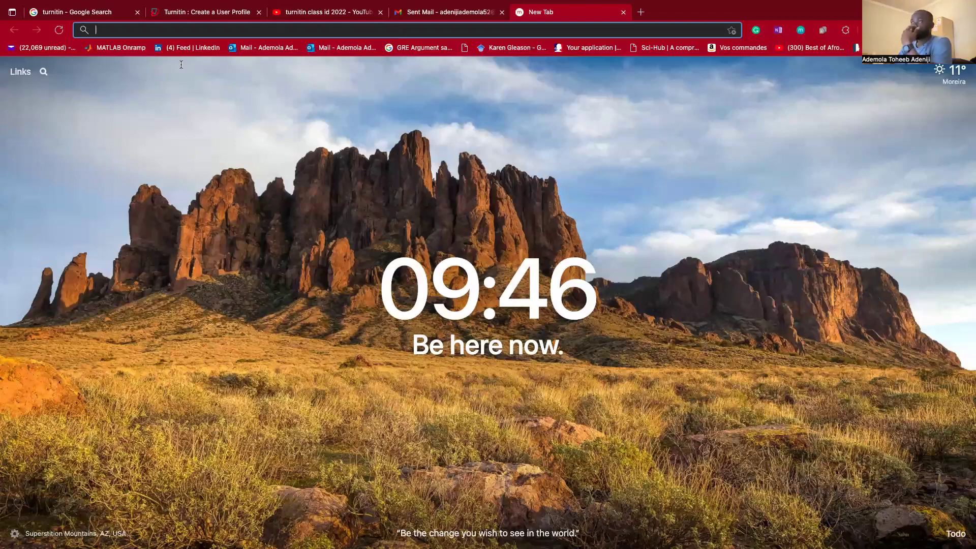
key("super+1")
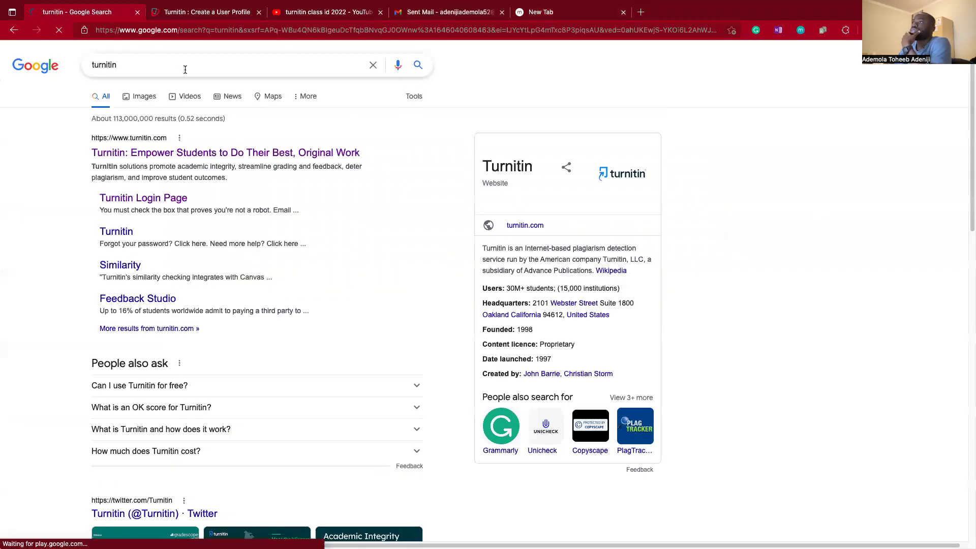
left_click(242, 154)
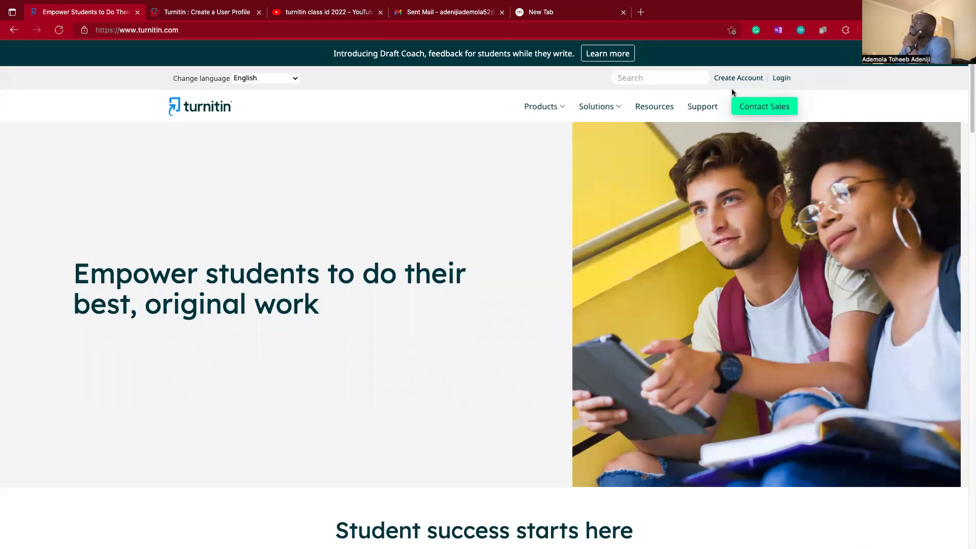
left_click(745, 79)
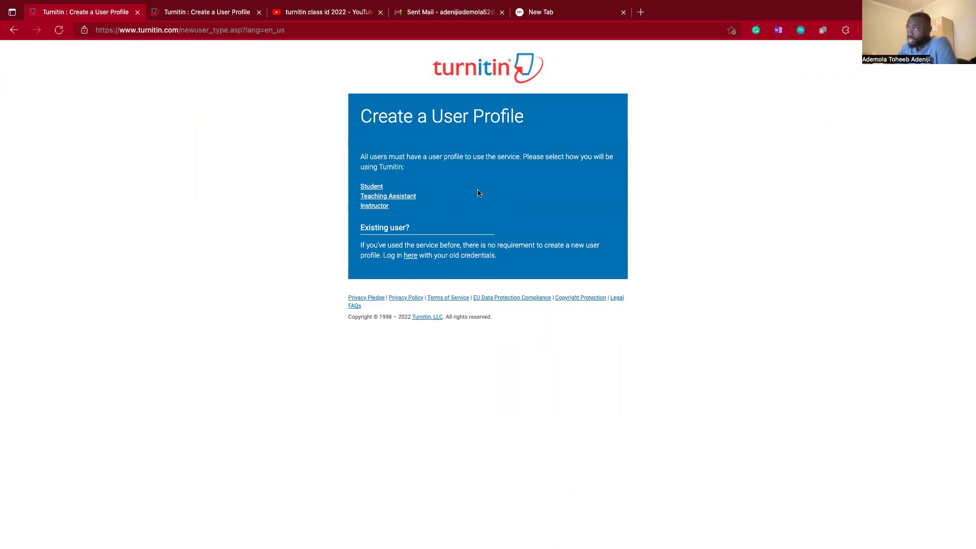
left_click(376, 186)
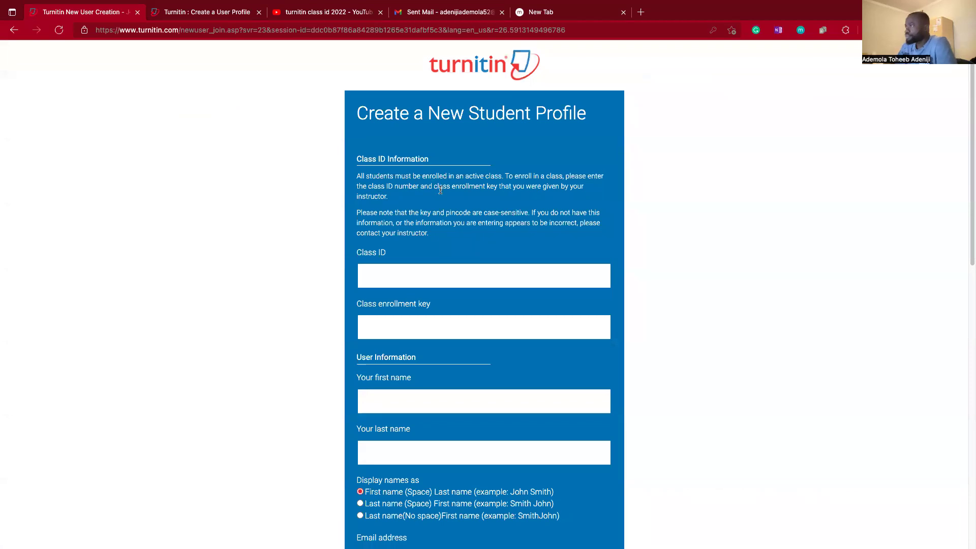
Examine the new student profile form, especially the class ID and class enrollment key fields
scroll(446, 196, "down", 5)
scroll(446, 196, "up", 5)
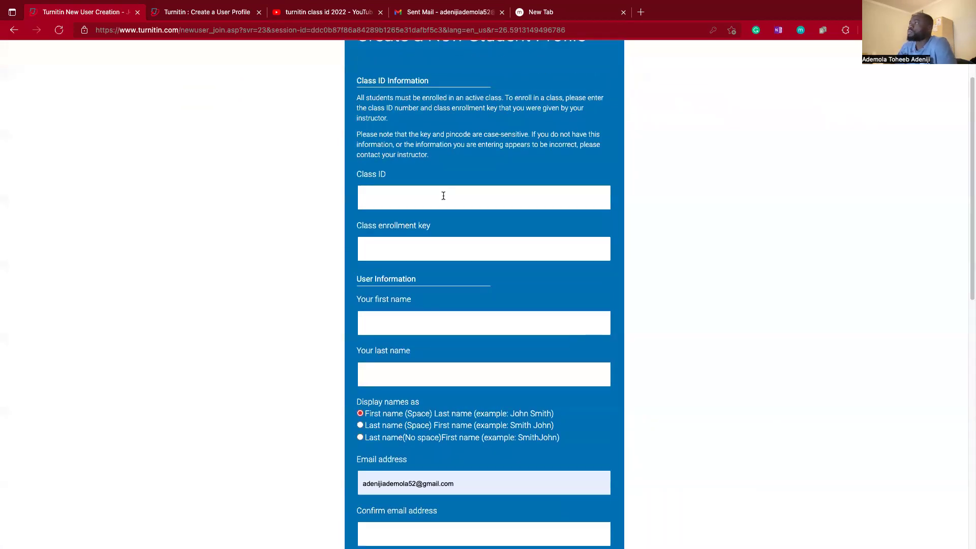
scroll(441, 187, "down", 1)
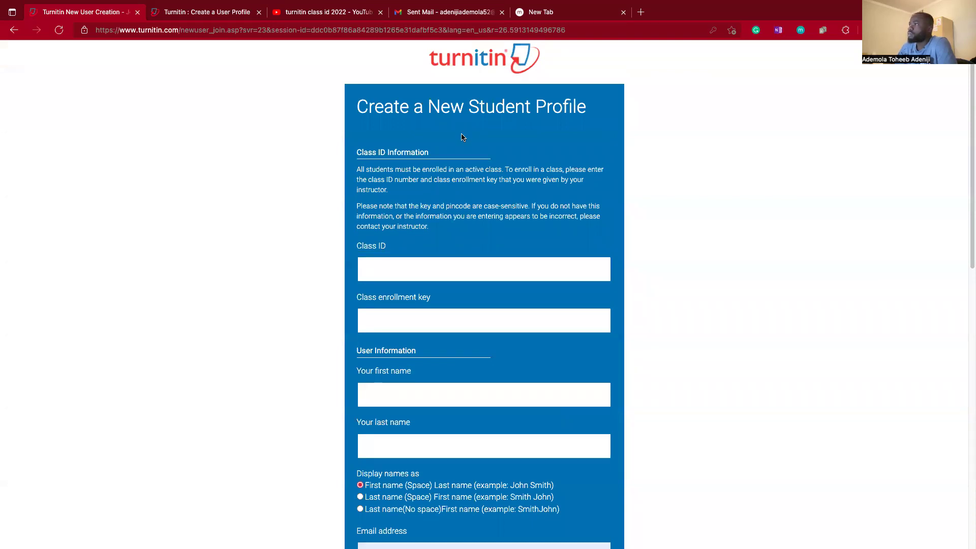
scroll(412, 201, "down", 2)
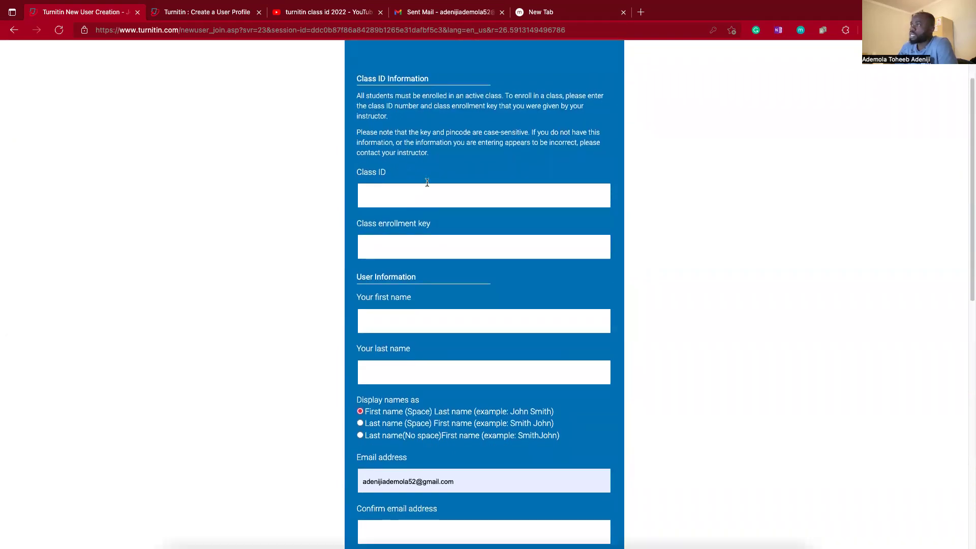
scroll(382, 232, "down", 1)
scroll(437, 208, "down", 2)
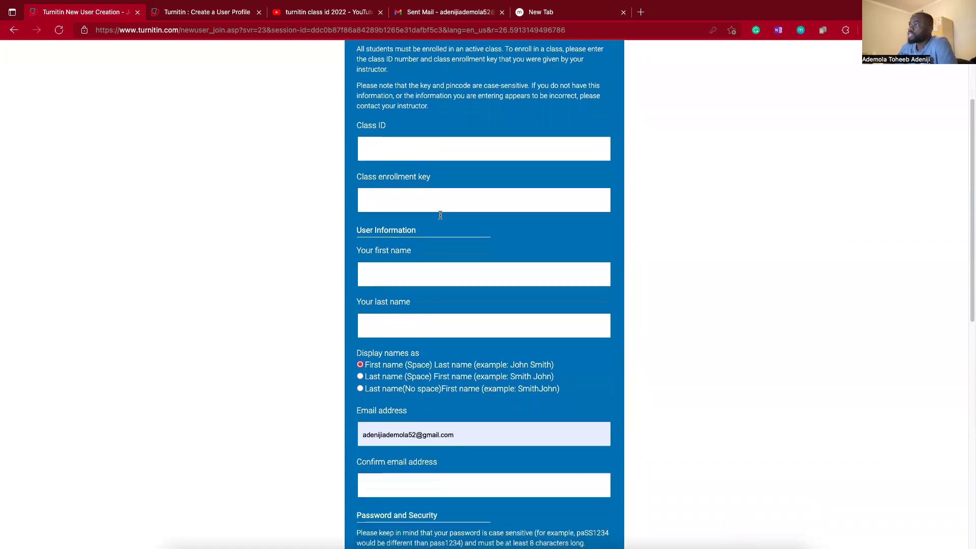
scroll(376, 247, "down", 3)
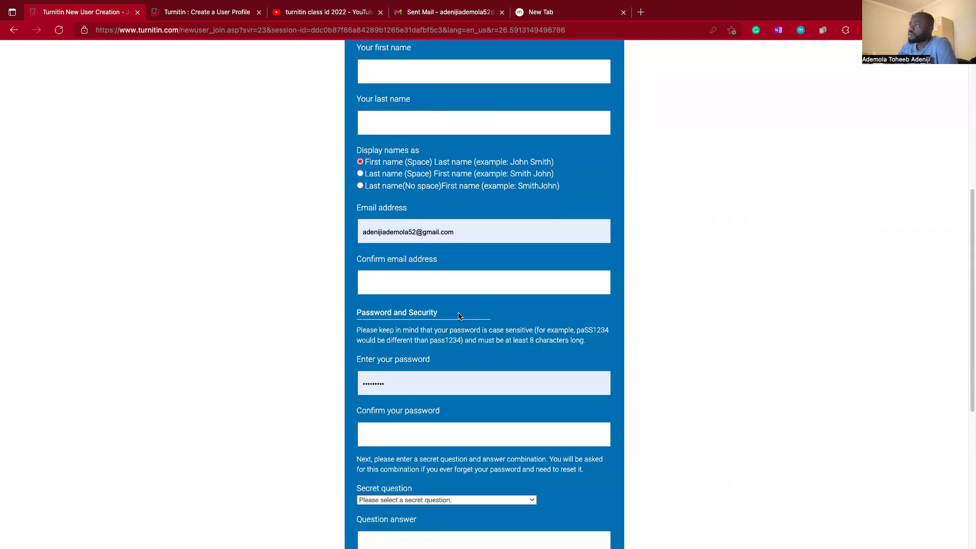
scroll(455, 336, "up", 7)
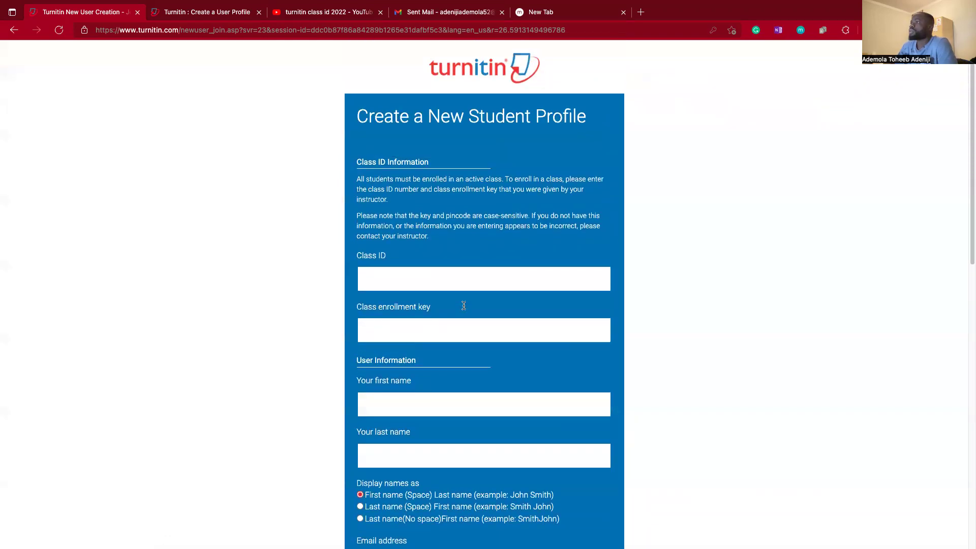
left_click(450, 284)
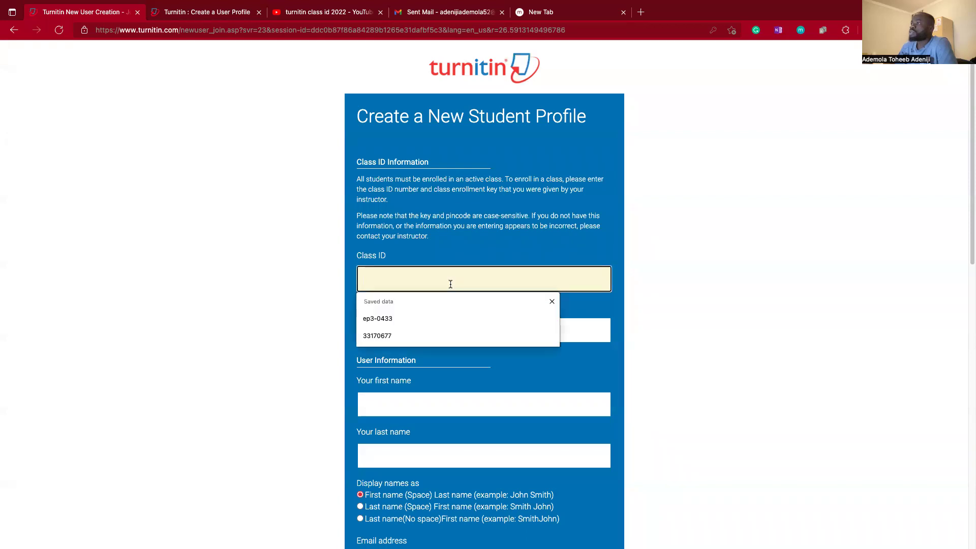
scroll(448, 275, "down", 2)
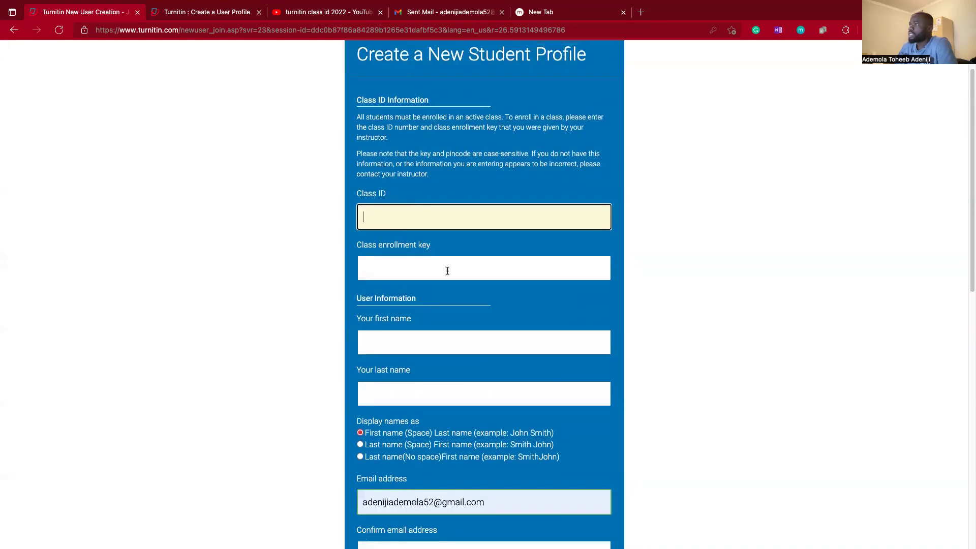
left_click(384, 265)
left_click(726, 281)
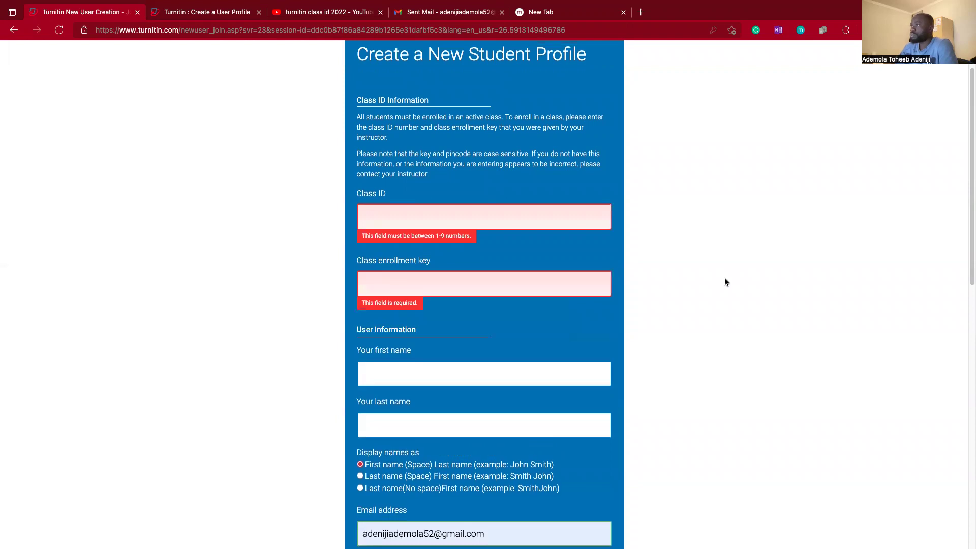
scroll(375, 289, "down", 1)
scroll(380, 289, "up", 1)
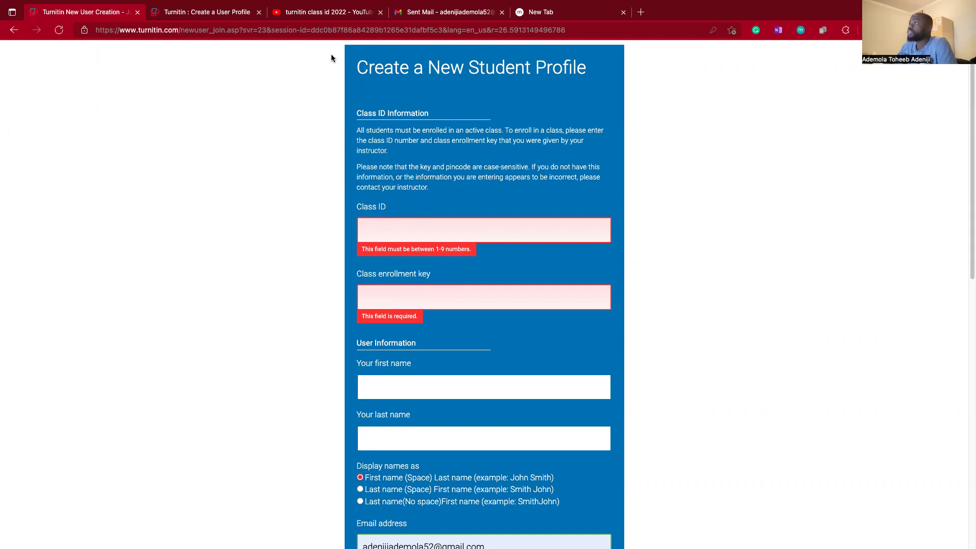
Look at the YouTube search results for "turnitin class id 2022" and return to the student profile form
left_click(314, 18)
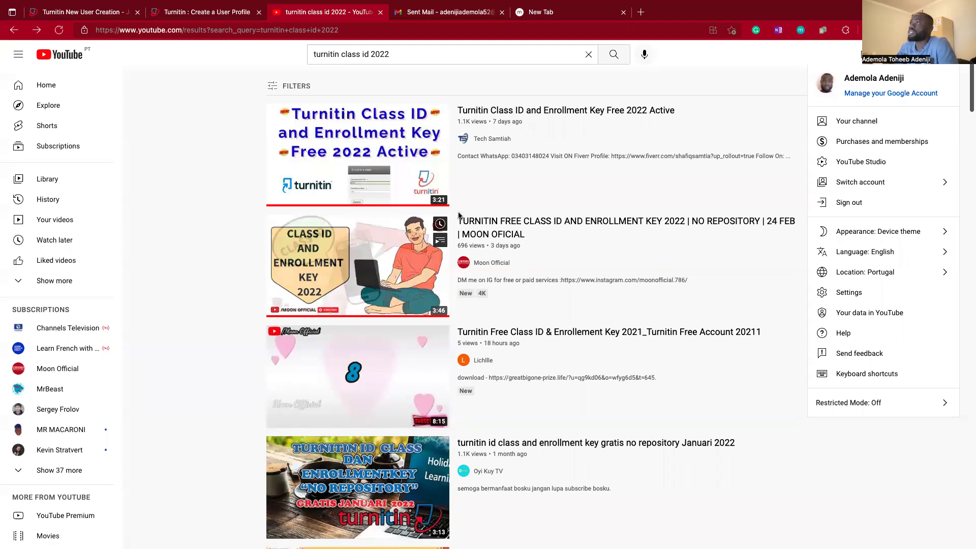
left_click(202, 14)
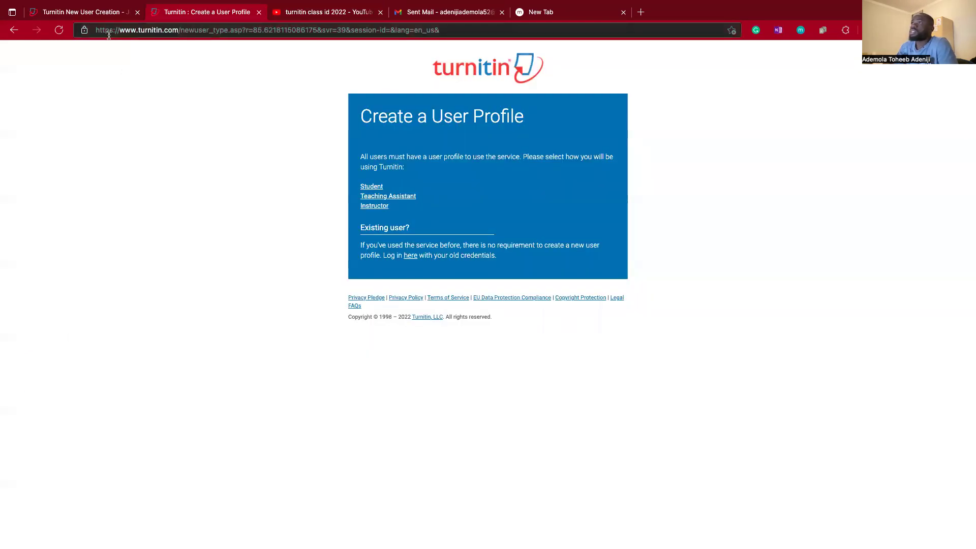
left_click(95, 16)
Fill in the class ID with the saved numeric entry and check the saved suggestions for the class enrollment key
left_click(455, 225)
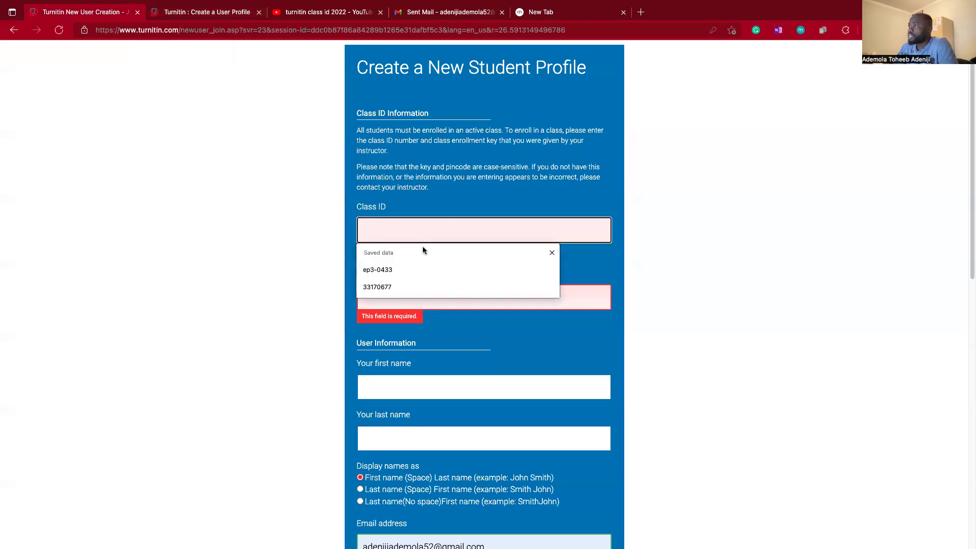
left_click(398, 286)
left_click(399, 288)
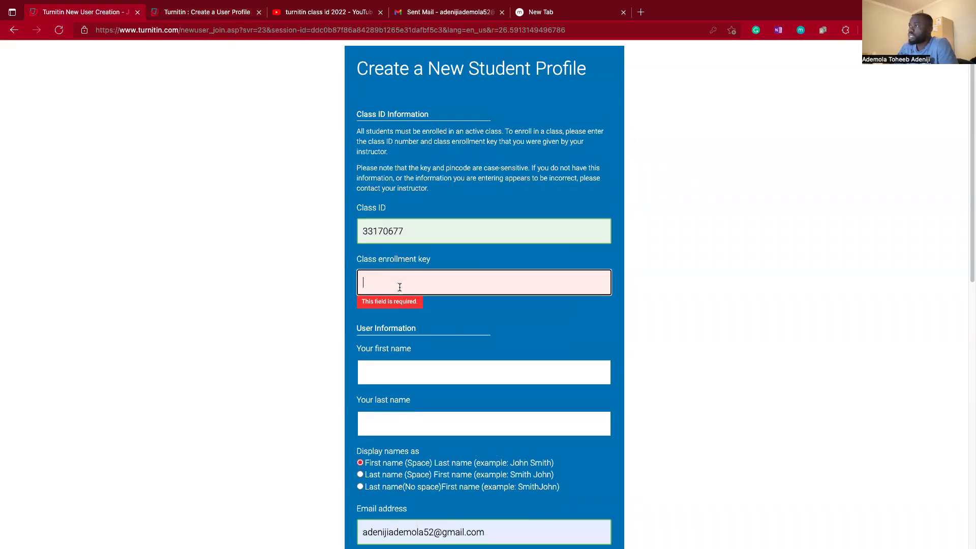
left_click(421, 280)
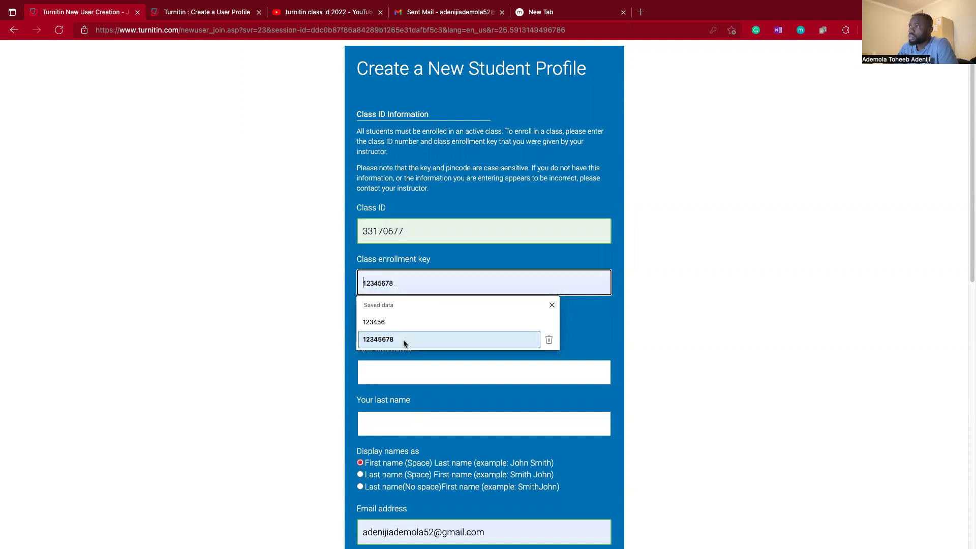
left_click(691, 253)
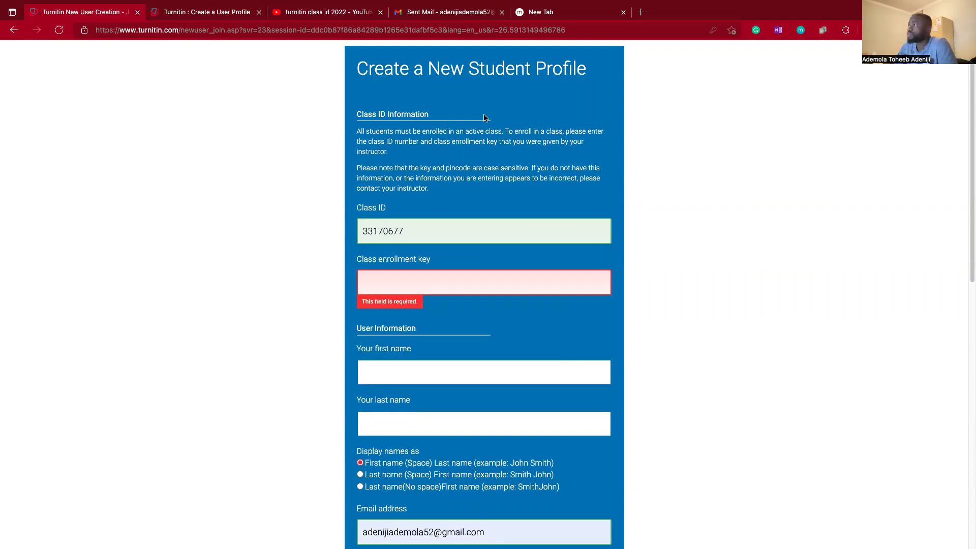
Review the form's name, email, password, secret question and user agreement sections
scroll(515, 147, "down", 8)
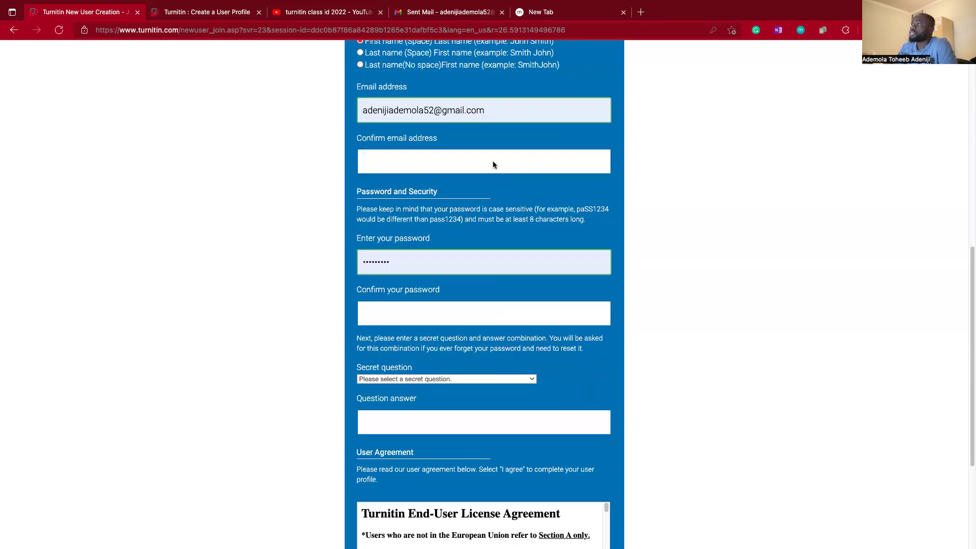
scroll(449, 163, "up", 3)
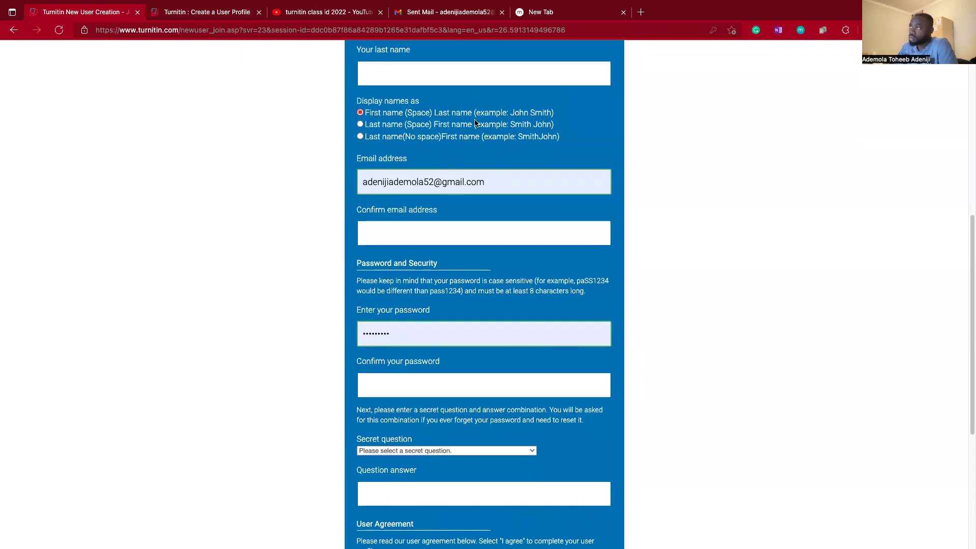
scroll(476, 124, "up", 2)
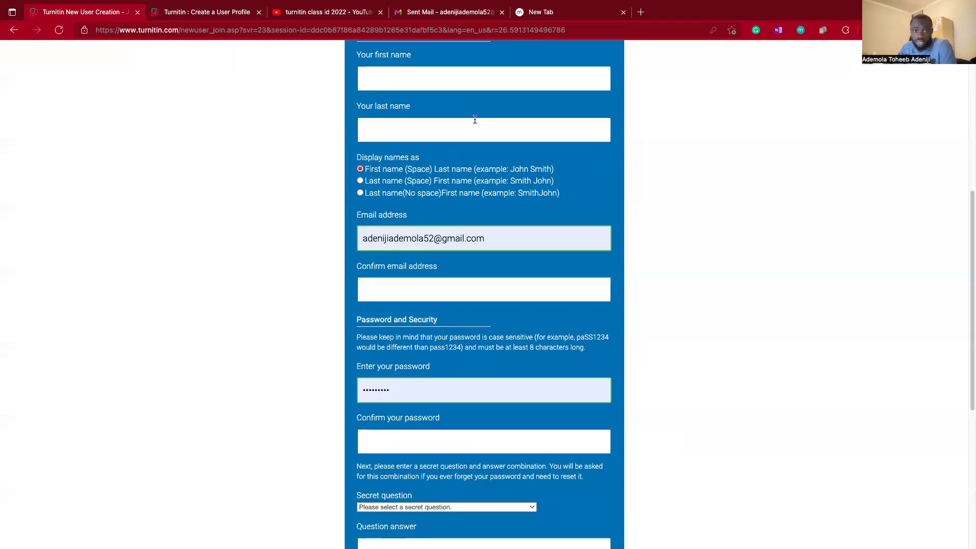
scroll(476, 119, "down", 2)
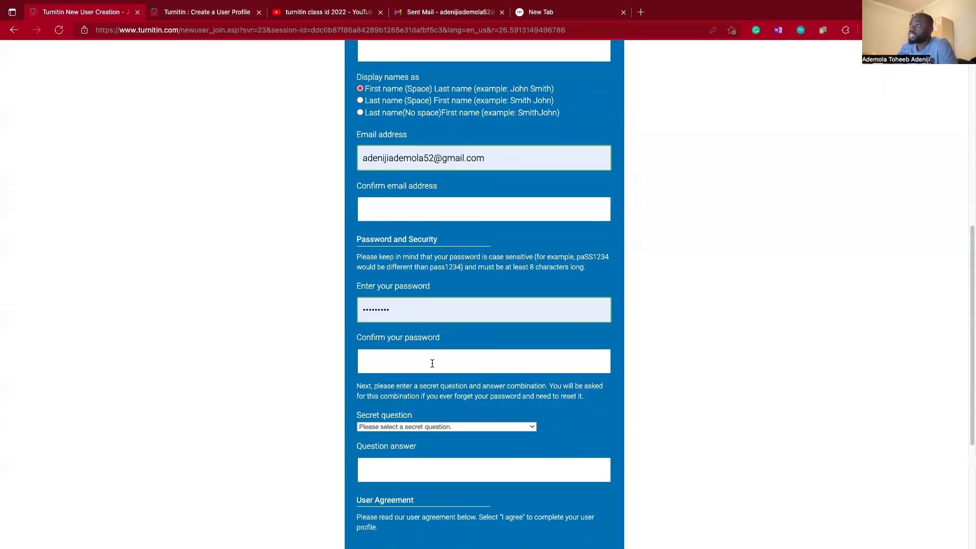
scroll(462, 460, "down", 2)
scroll(463, 457, "down", 2)
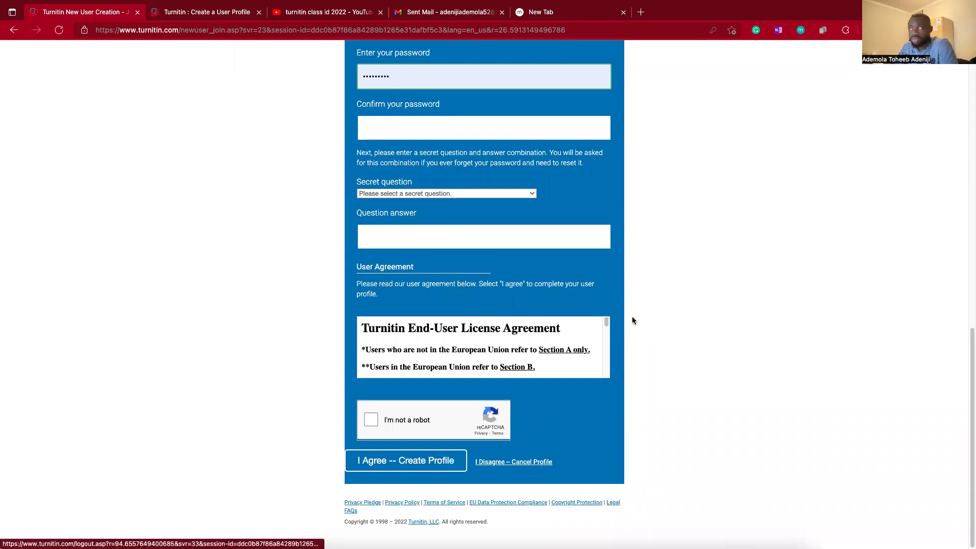
scroll(777, 237, "up", 10)
scroll(521, 245, "up", 2)
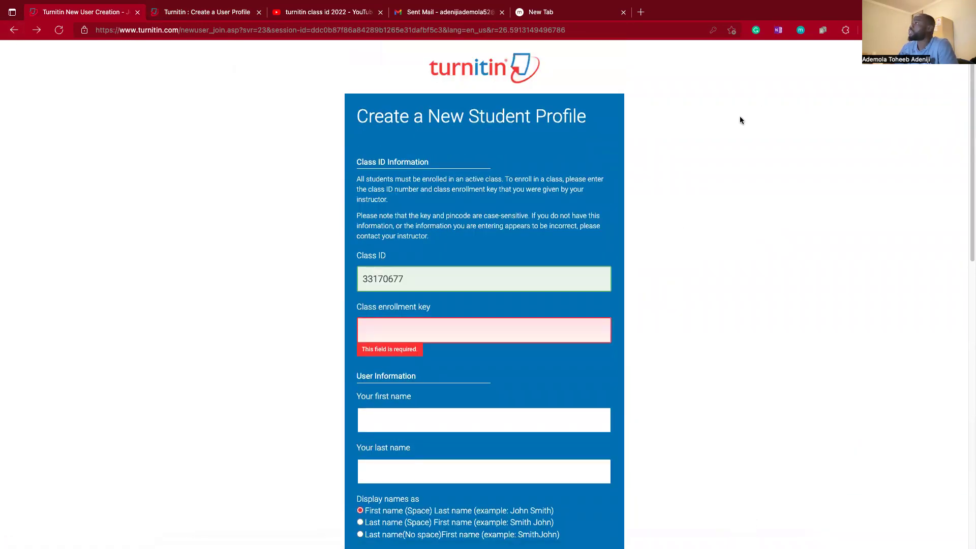
Leave the profile form for the Turnitin homepage and log in to the existing account with the prefilled credentials
left_click(14, 30)
left_click(14, 30)
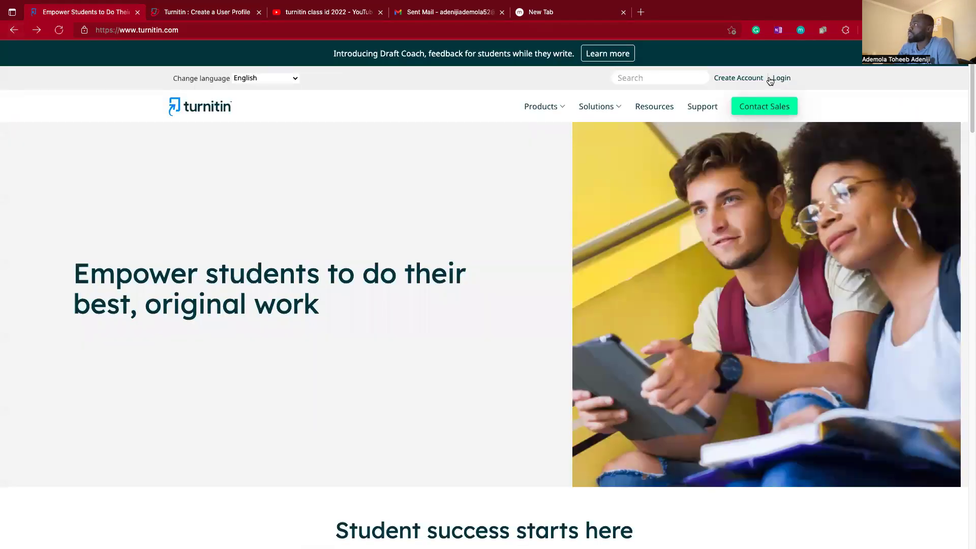
left_click(782, 78)
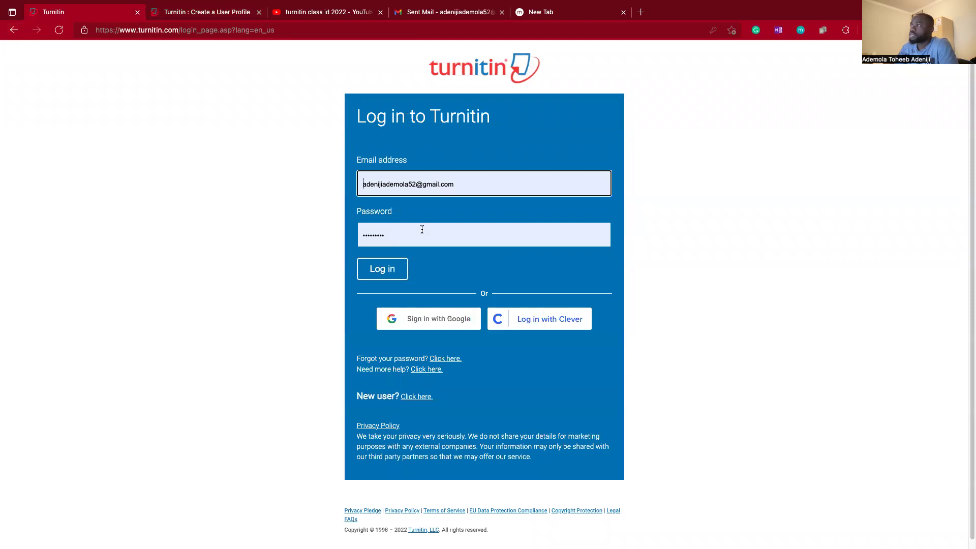
left_click(377, 275)
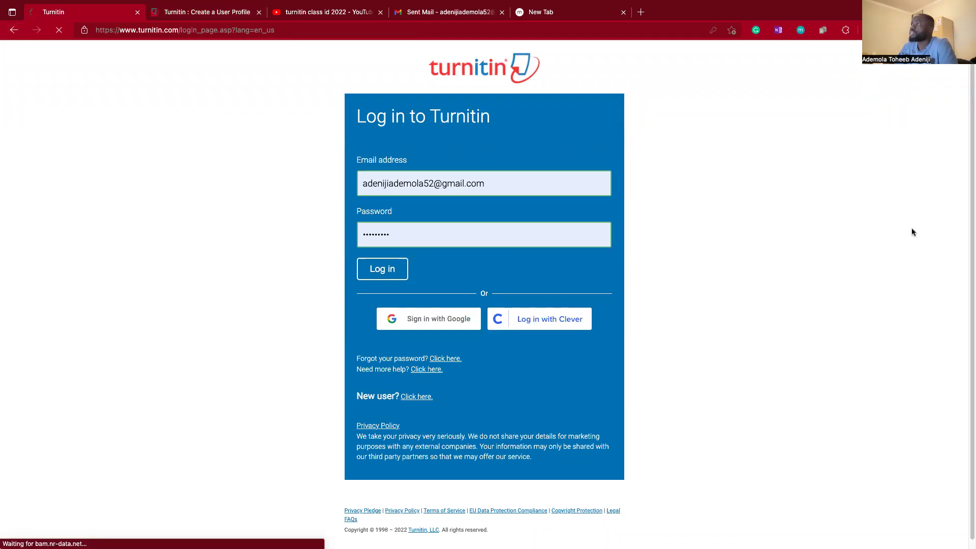
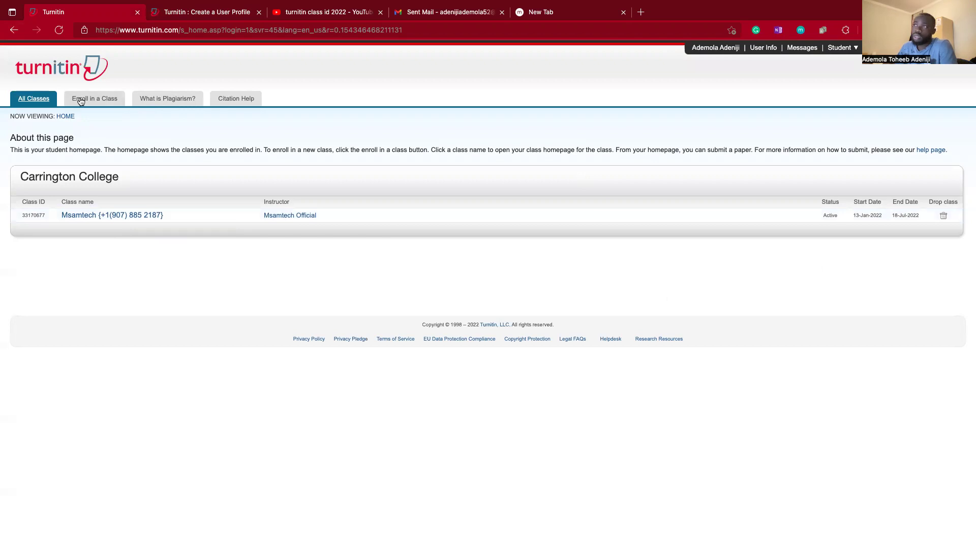
Check the class enrollment page and open the Msamtech class under Carrington College
left_click(90, 101)
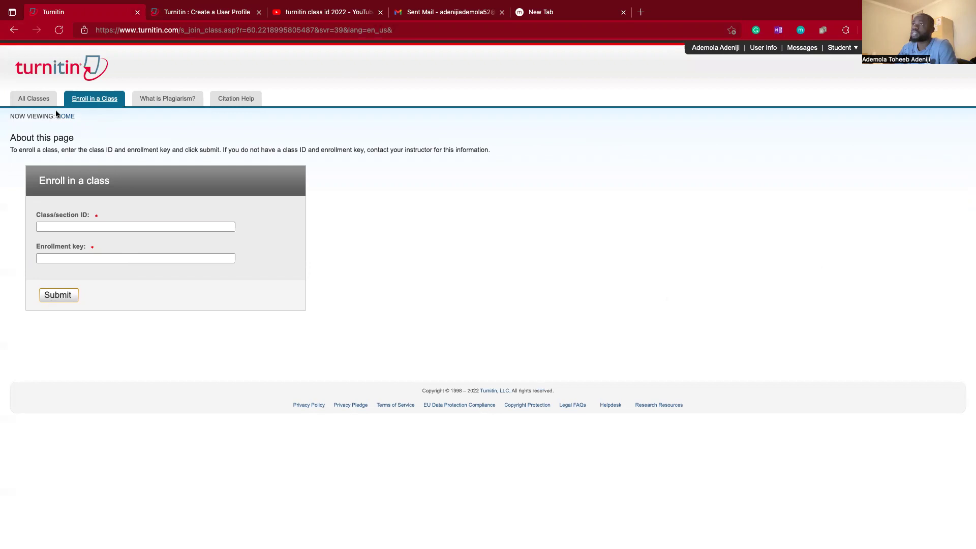
left_click(34, 101)
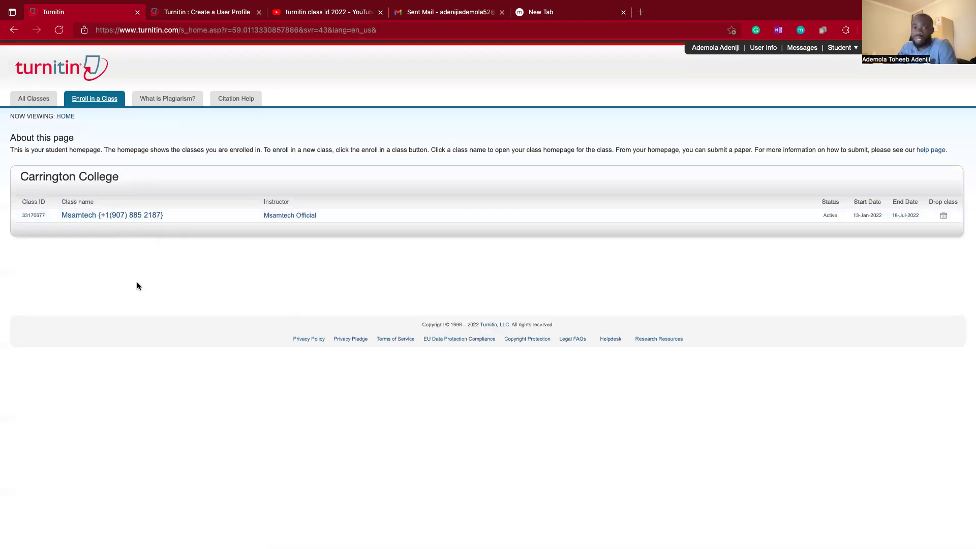
left_click(141, 215)
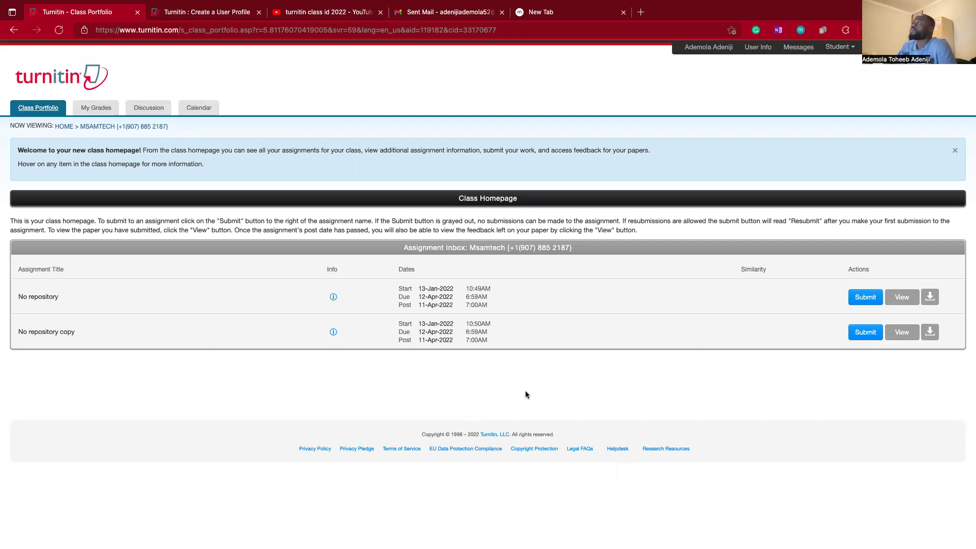
Switch to Word and review the carbon nanotubes paragraph on page 2 of the Carbon nanotubes document
mouse_move(524, 544)
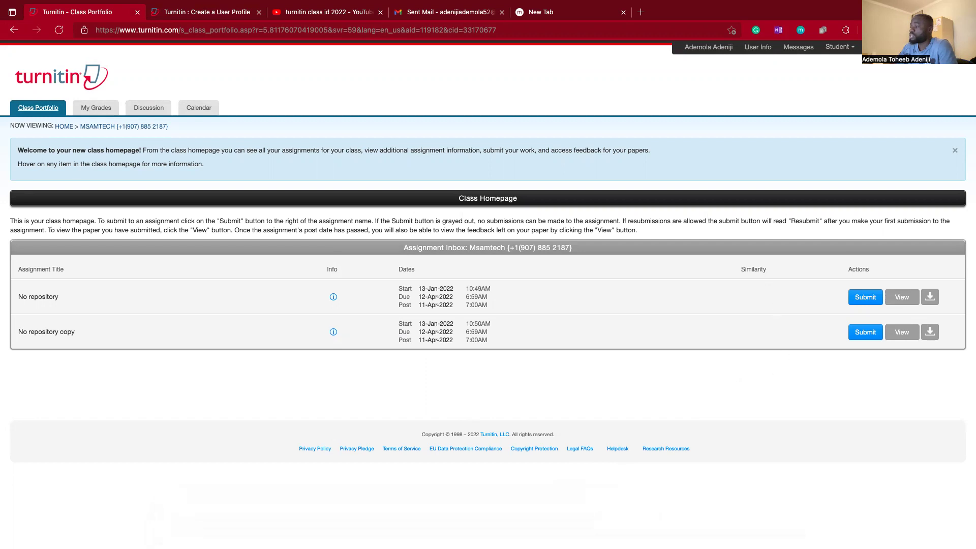
mouse_move(576, 531)
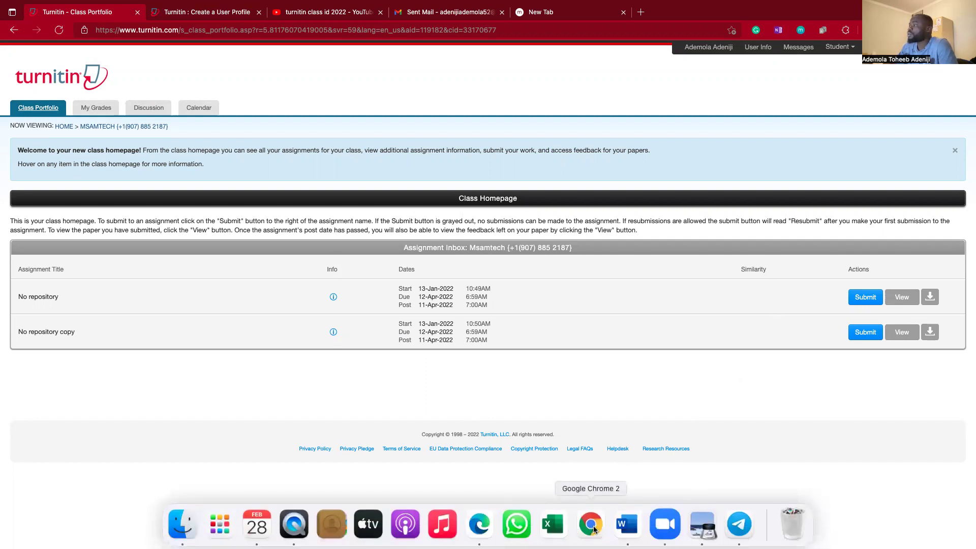
left_click(624, 528)
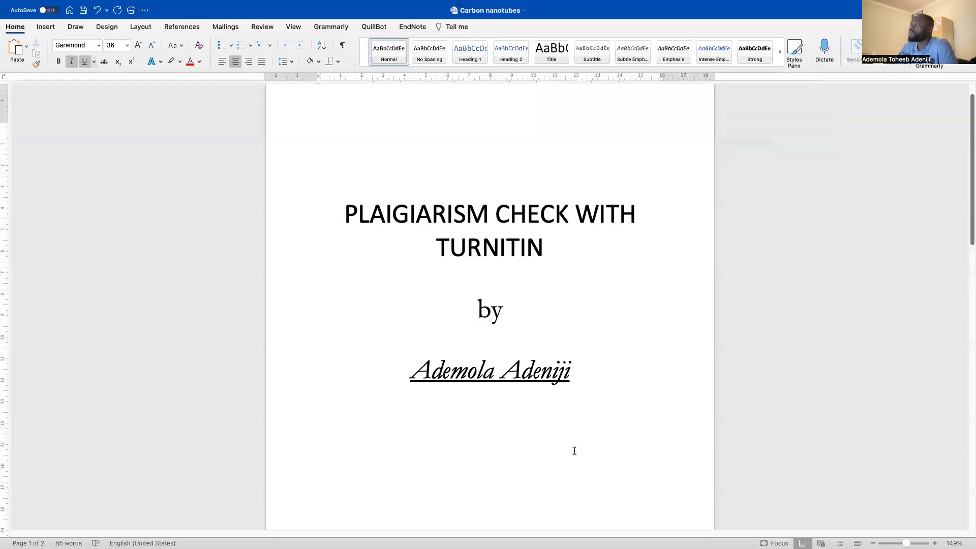
scroll(573, 451, "down", 5)
scroll(574, 447, "down", 5)
left_click_drag(534, 383, 315, 285)
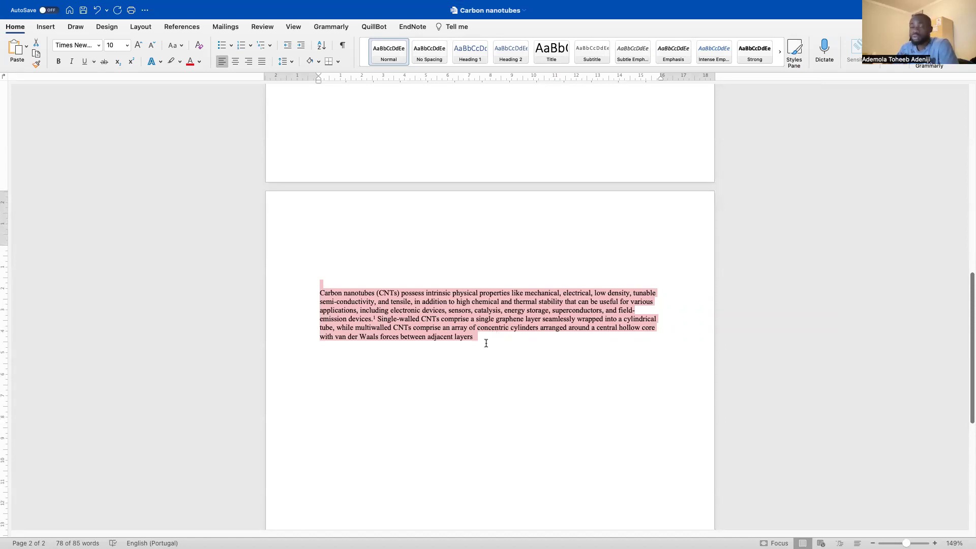
left_click_drag(479, 339, 314, 294)
left_click(315, 293)
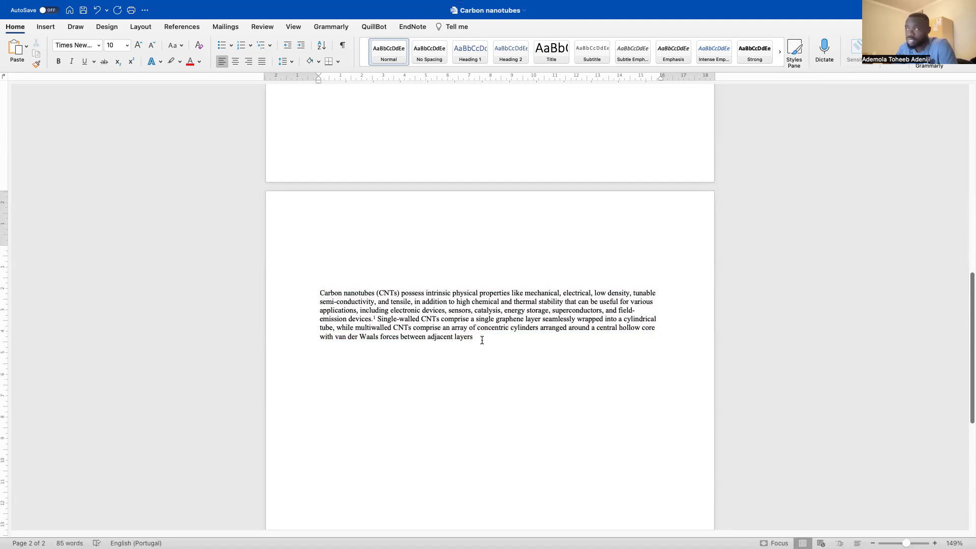
Copy the carbon nanotubes paragraph into a new blank document
left_click_drag(470, 337, 319, 293)
key("super+c")
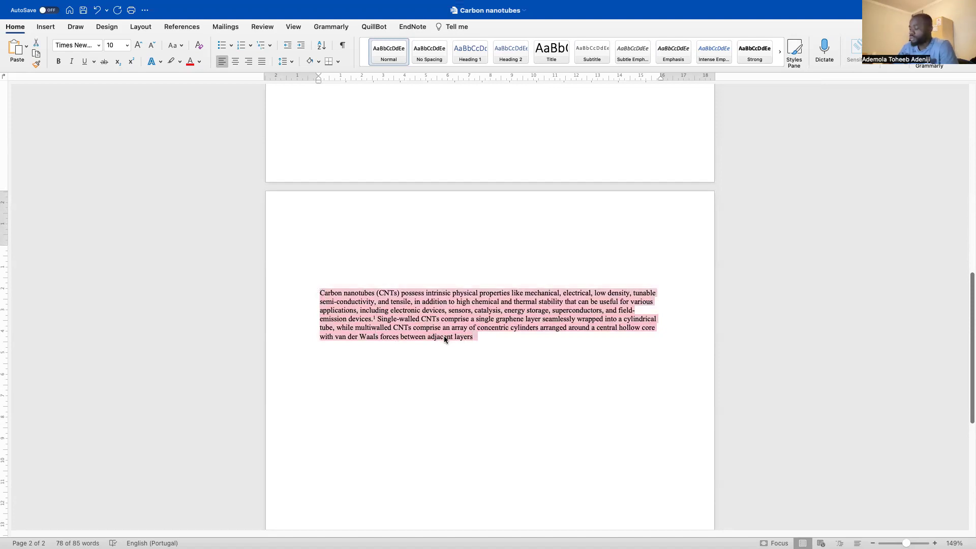
key("super+n")
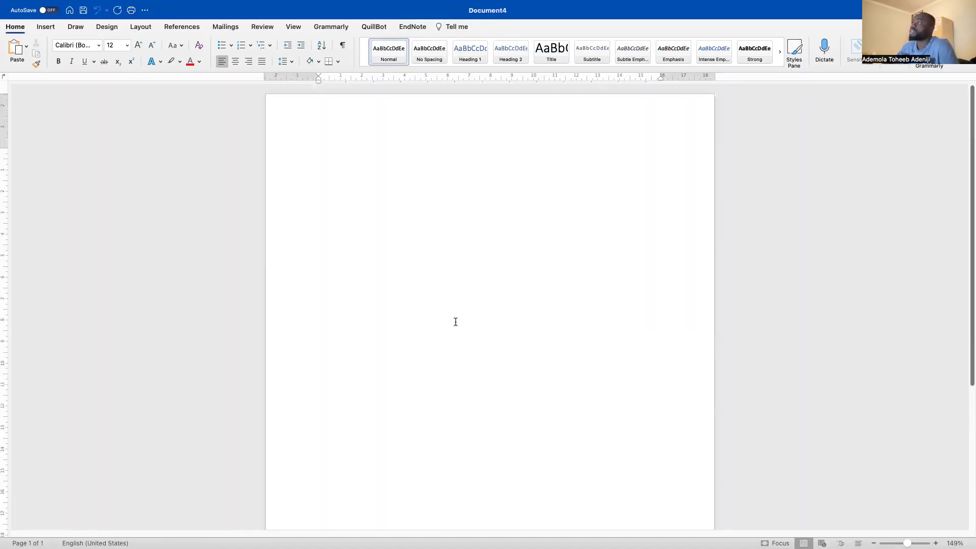
key("super+v")
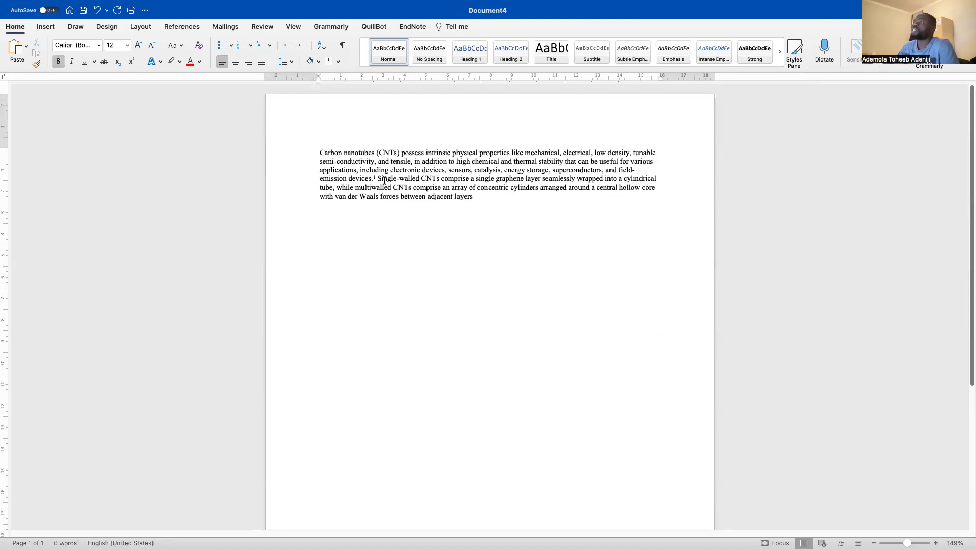
Save the new document as a PDF named Carbon nanotubes in the Downloads folder
left_click(35, 6)
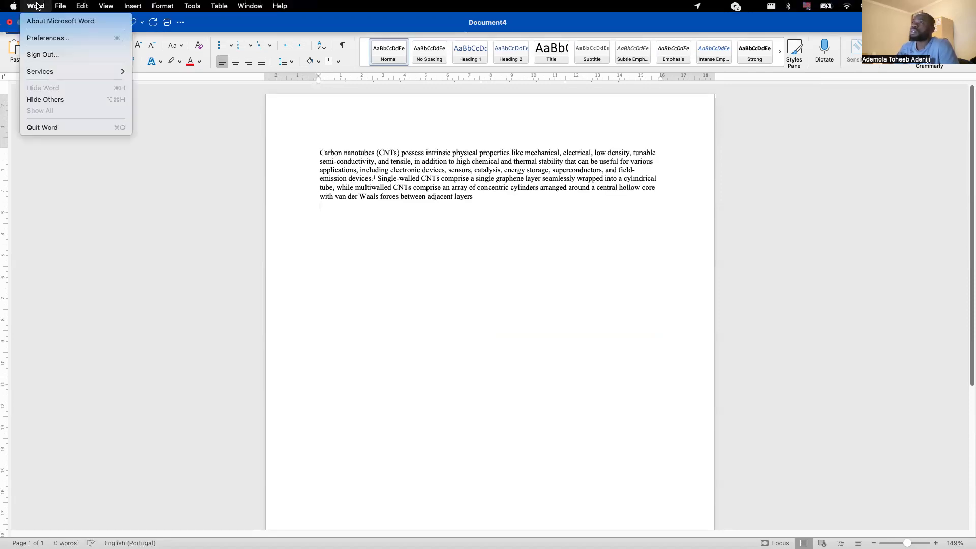
left_click(60, 6)
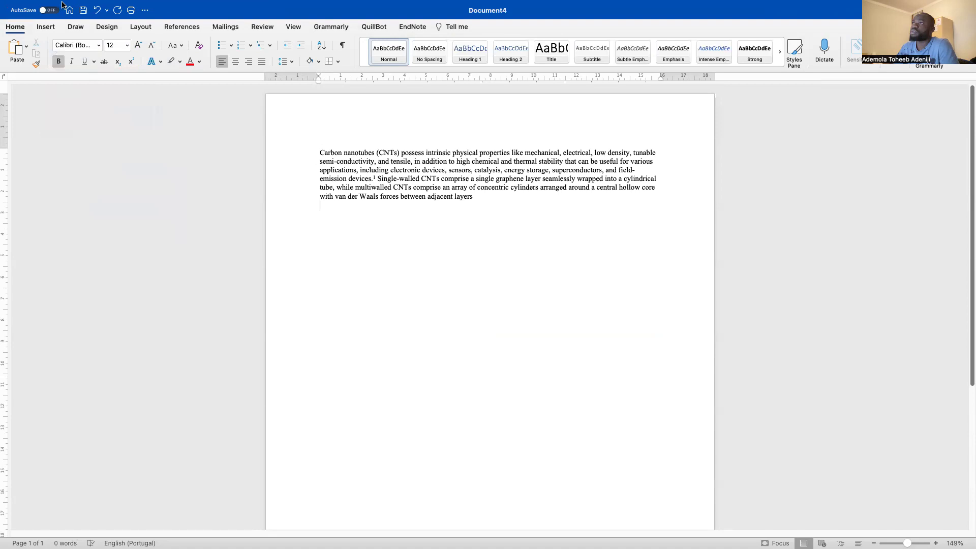
left_click(60, 6)
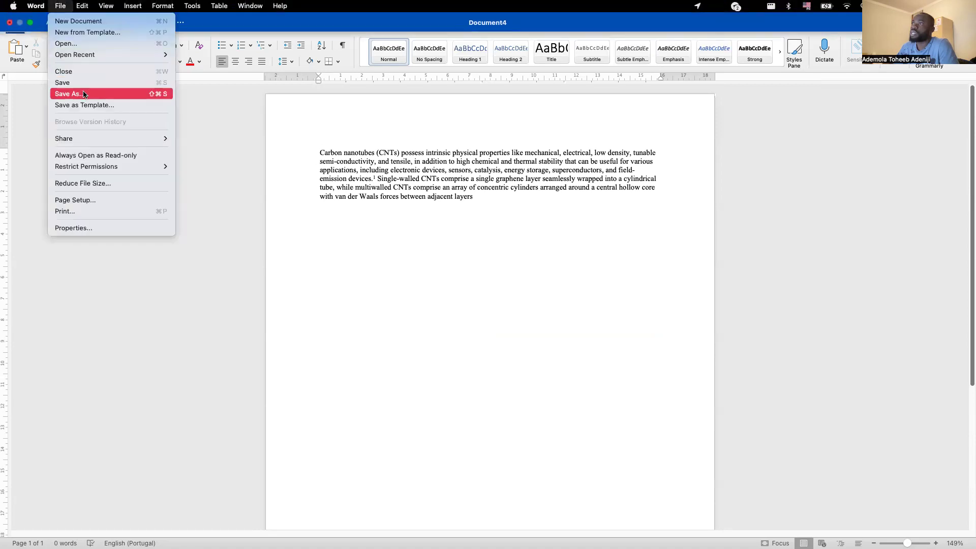
left_click(82, 93)
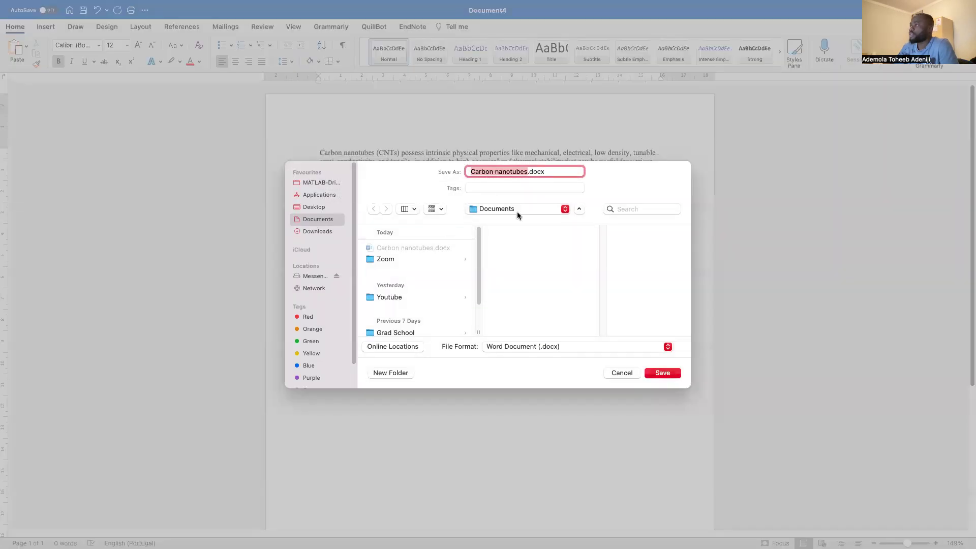
left_click(656, 346)
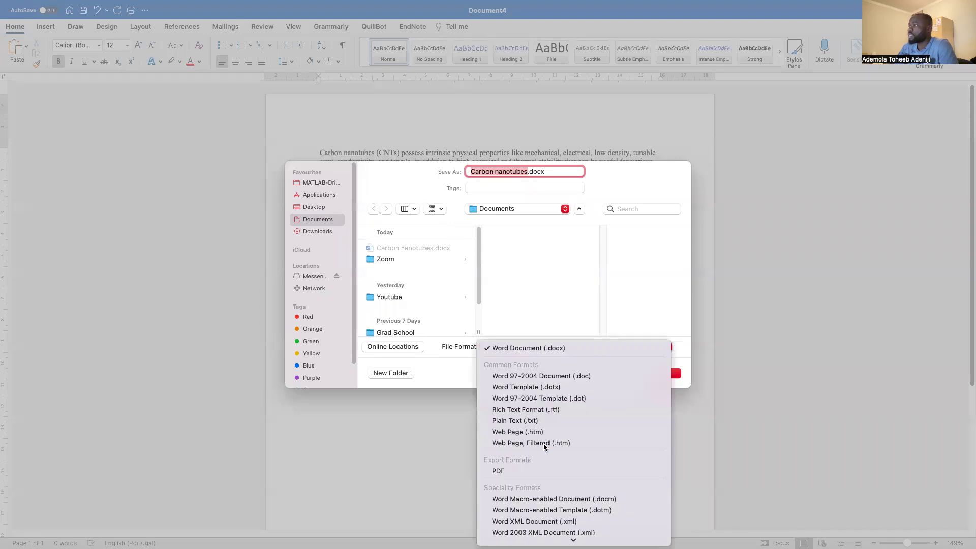
left_click(534, 473)
left_click(306, 231)
left_click(659, 374)
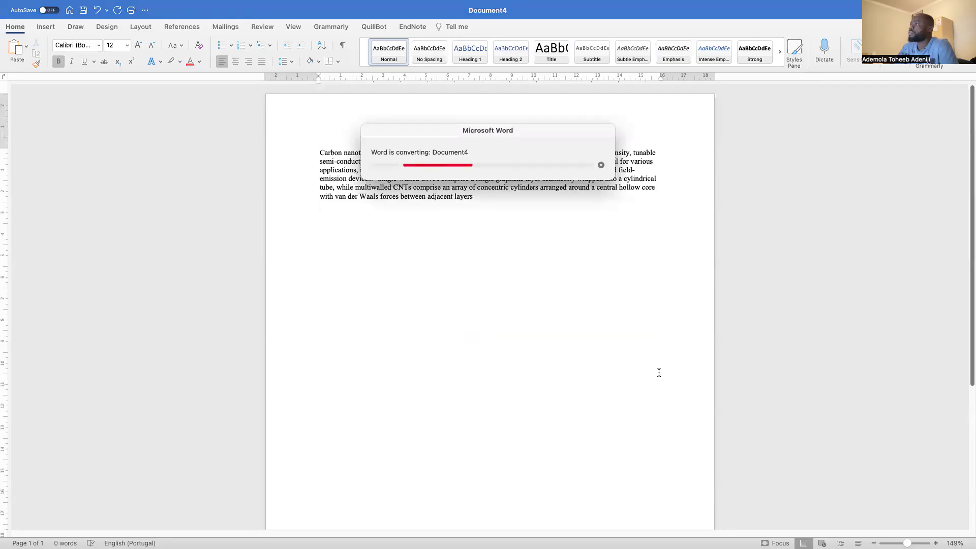
Switch back to the Turnitin class homepage in the browser and start a submission for the No repository assignment
key("ctrl+Left")
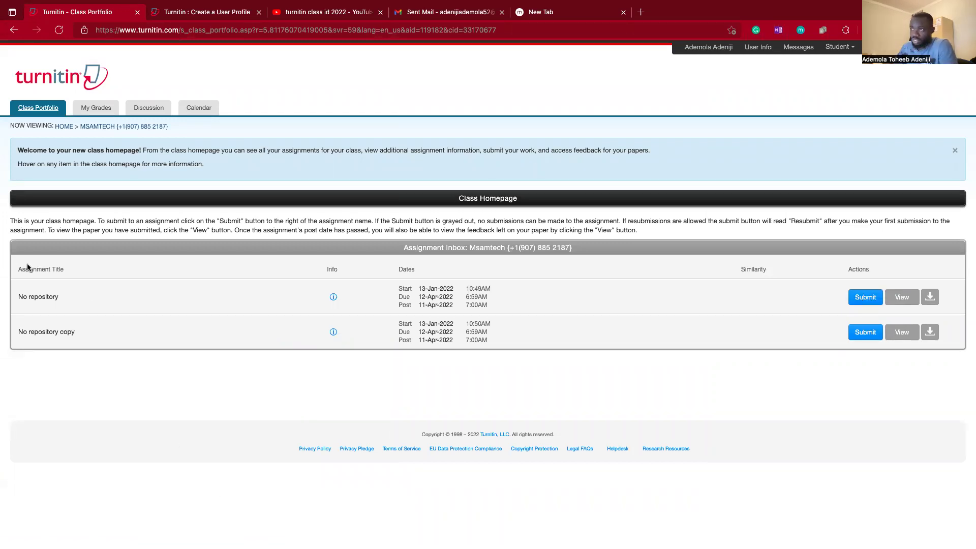
left_click_drag(22, 299, 56, 298)
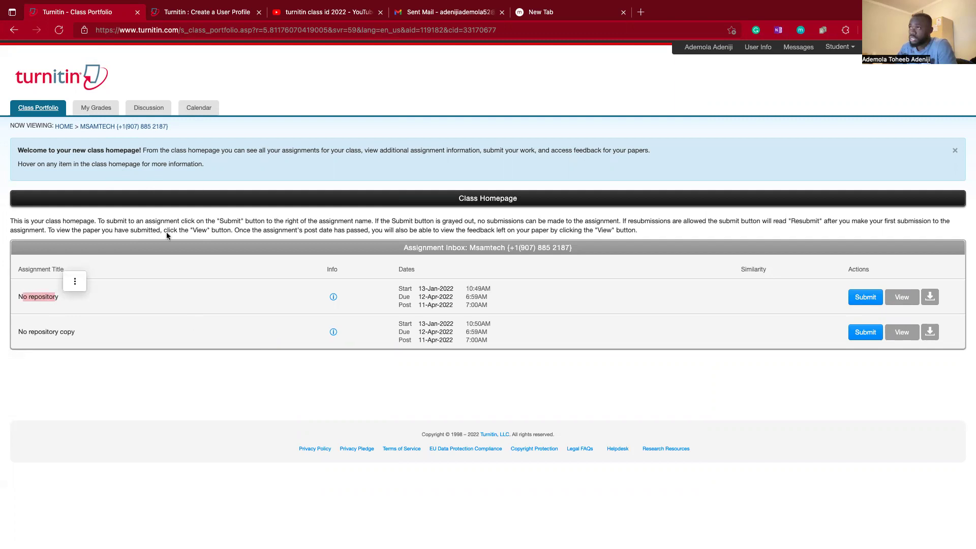
left_click(50, 303)
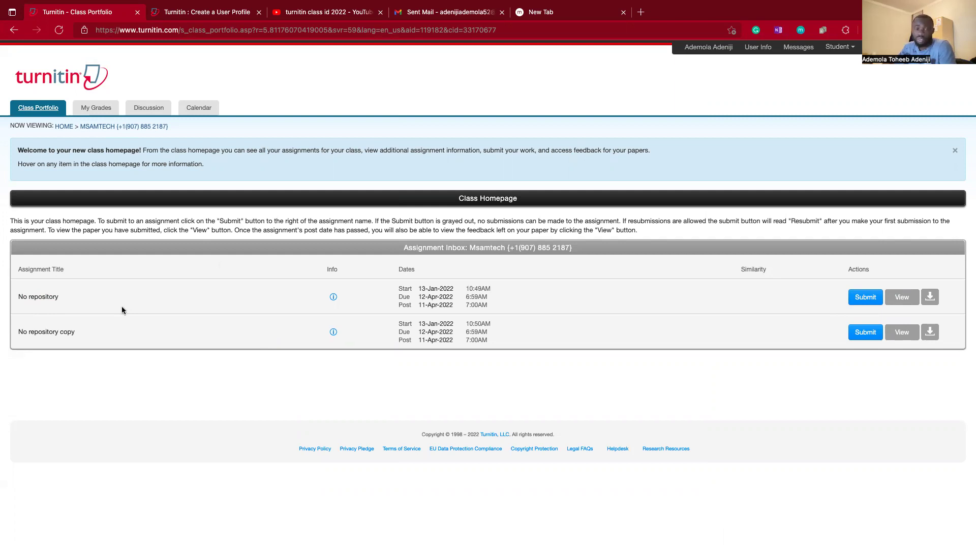
left_click(874, 299)
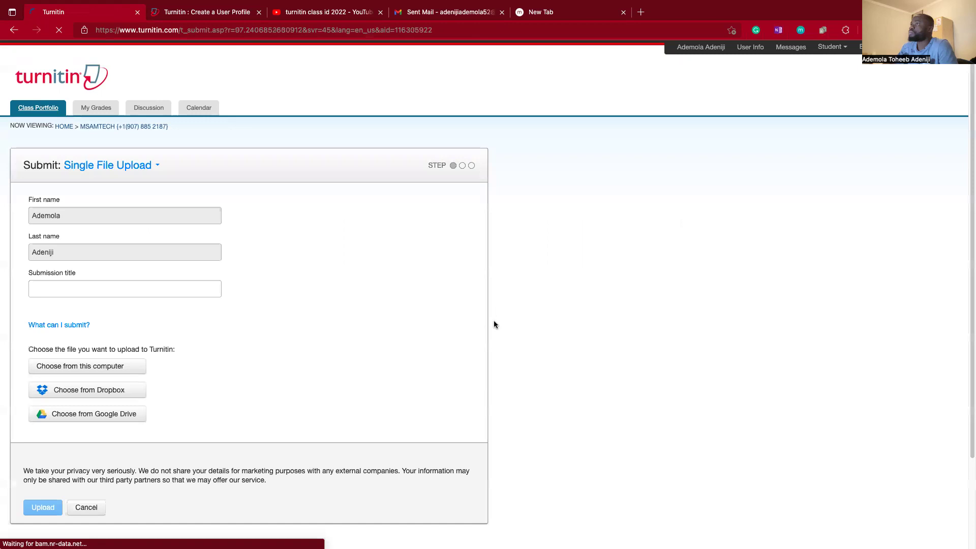
Enter Carbon Nanotube Manuscript as the submission title
left_click(94, 288)
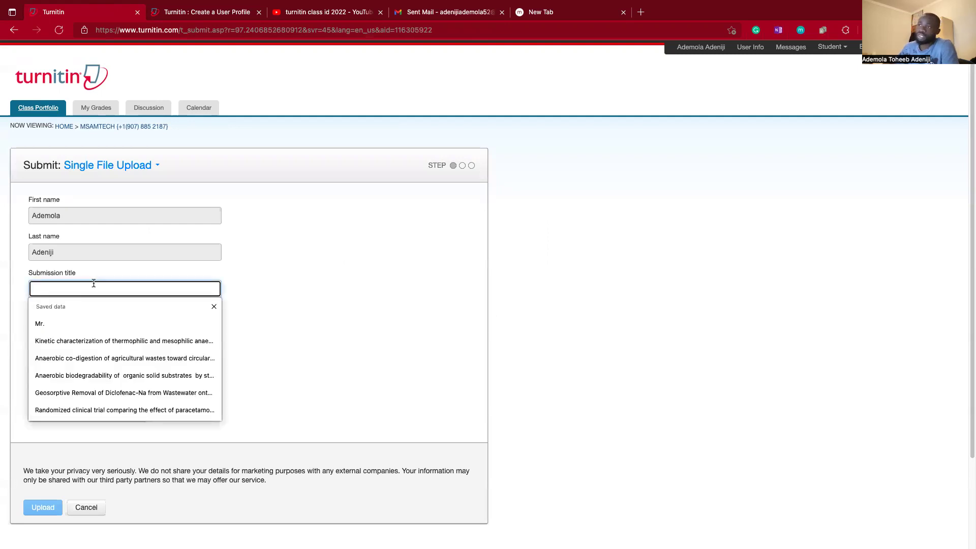
type("C")
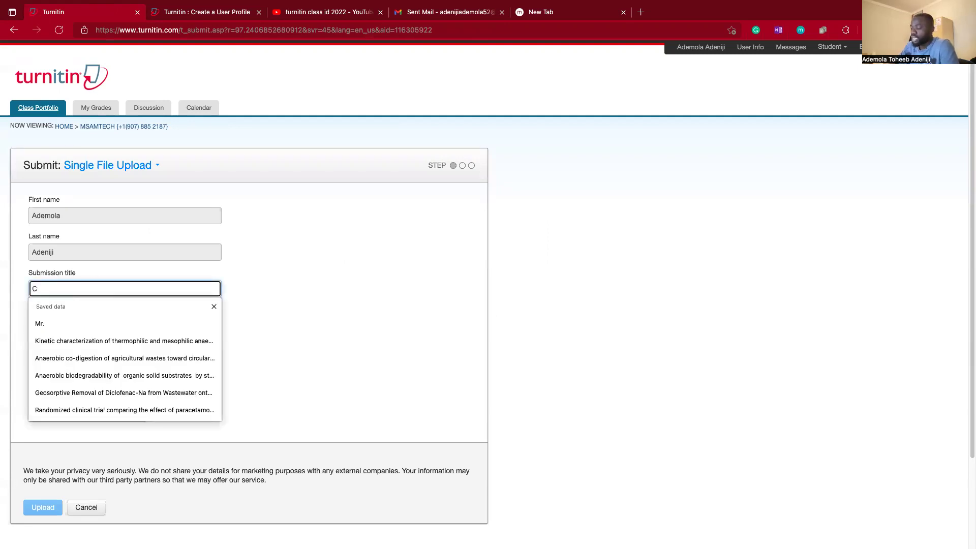
type("arbon ")
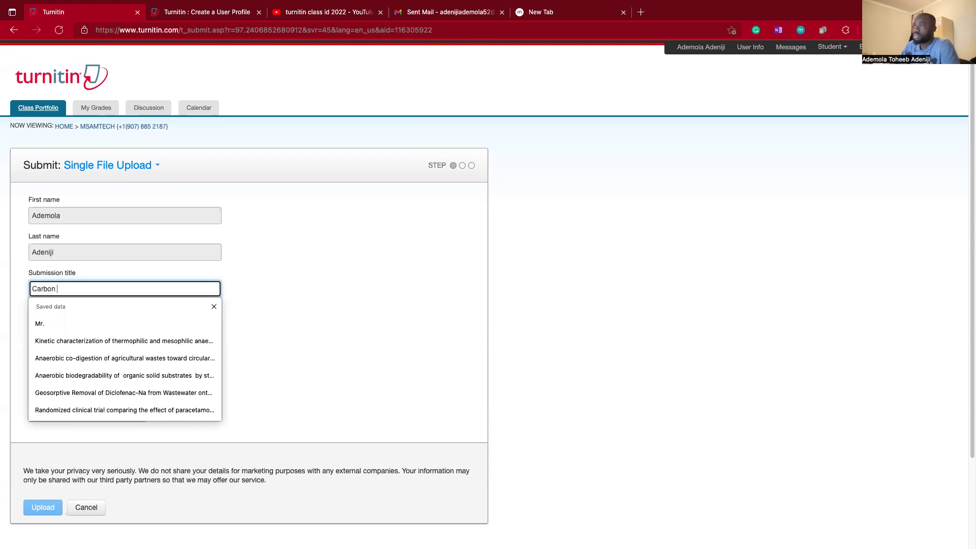
type("Nanotube Manuscript")
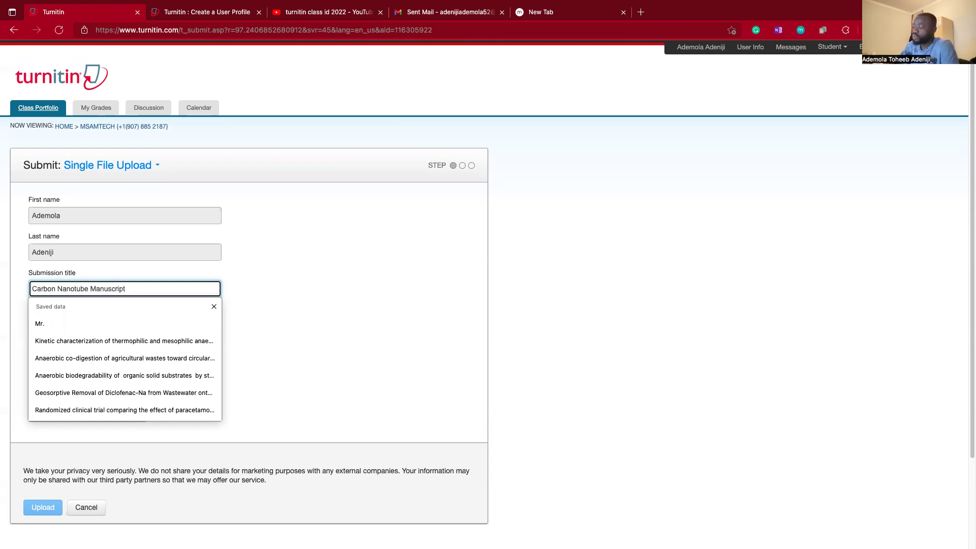
left_click(315, 298)
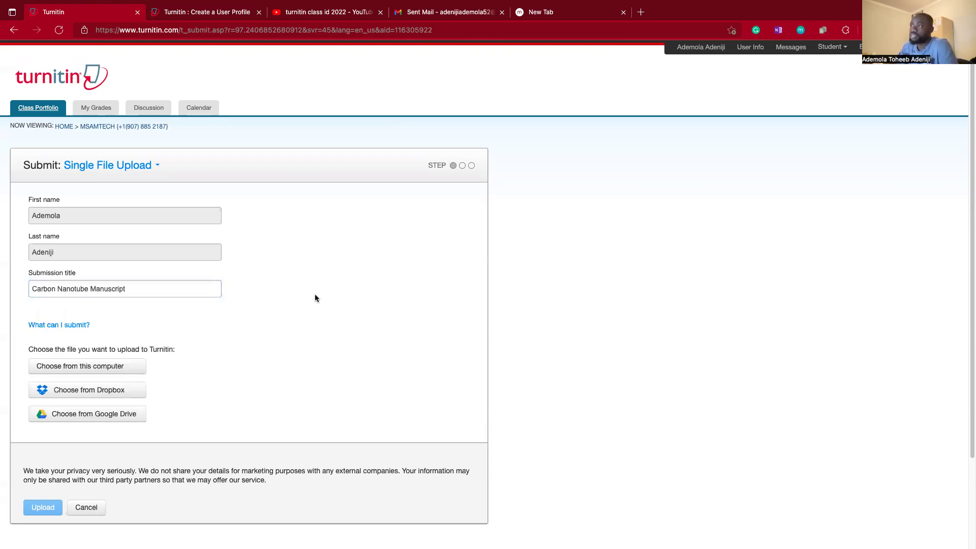
Choose Carbon nanotubes.pdf from the computer's Downloads folder and upload it for the submission
left_click(71, 362)
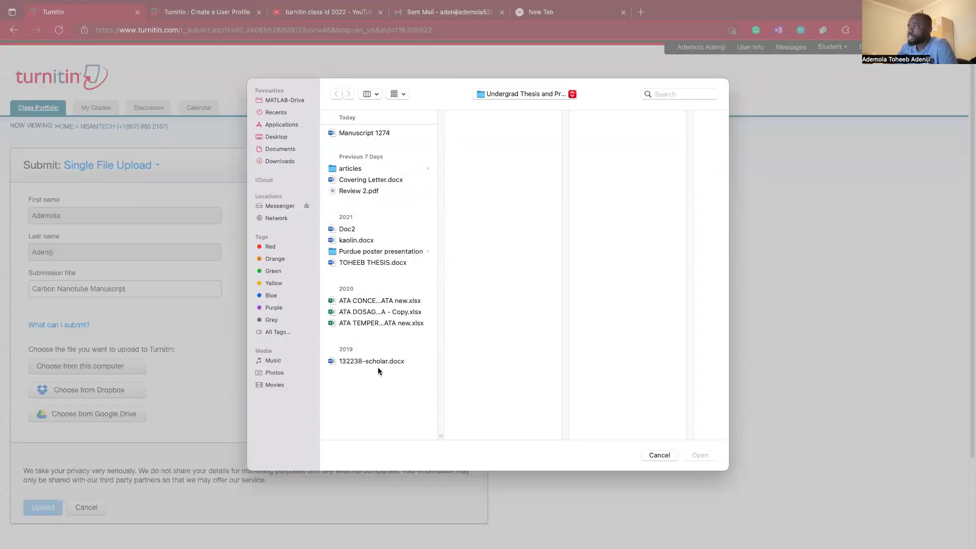
left_click(277, 161)
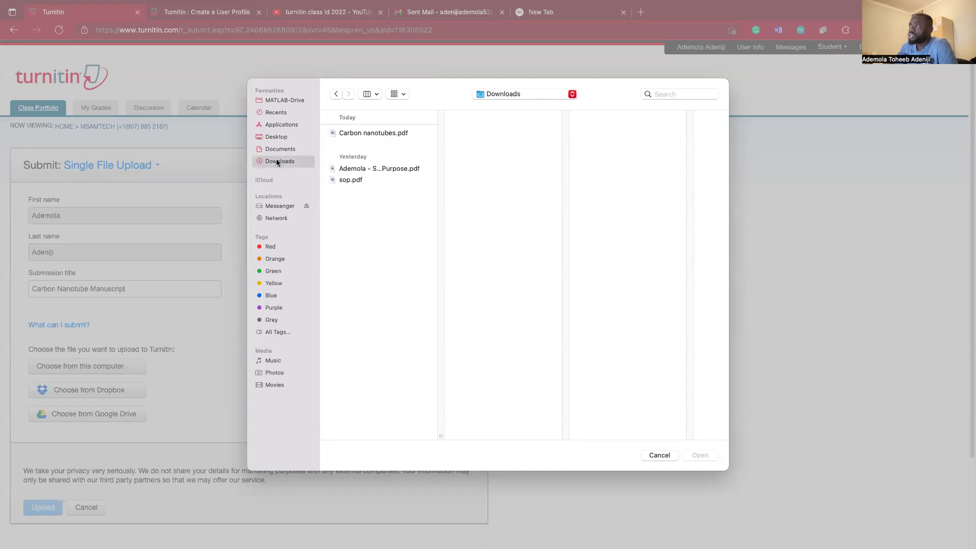
left_click(386, 133)
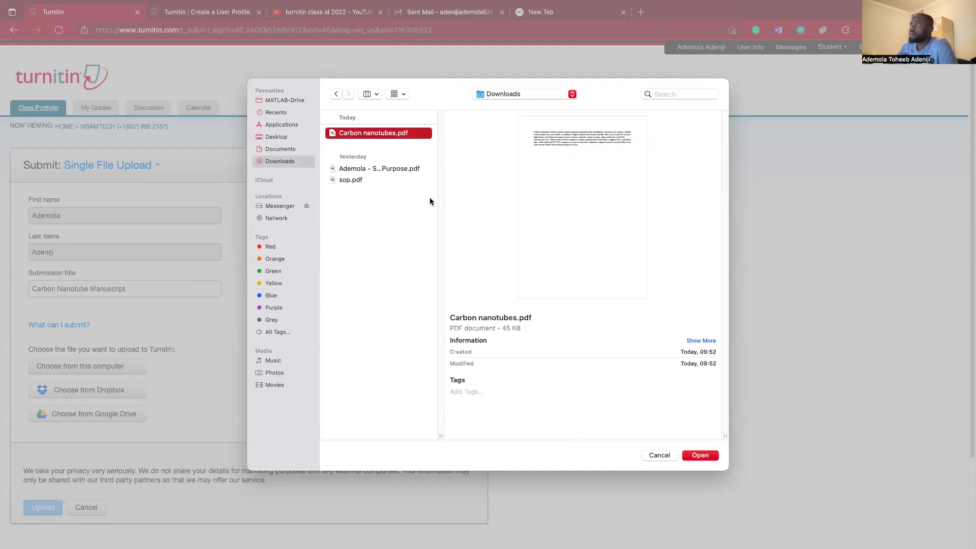
left_click(693, 454)
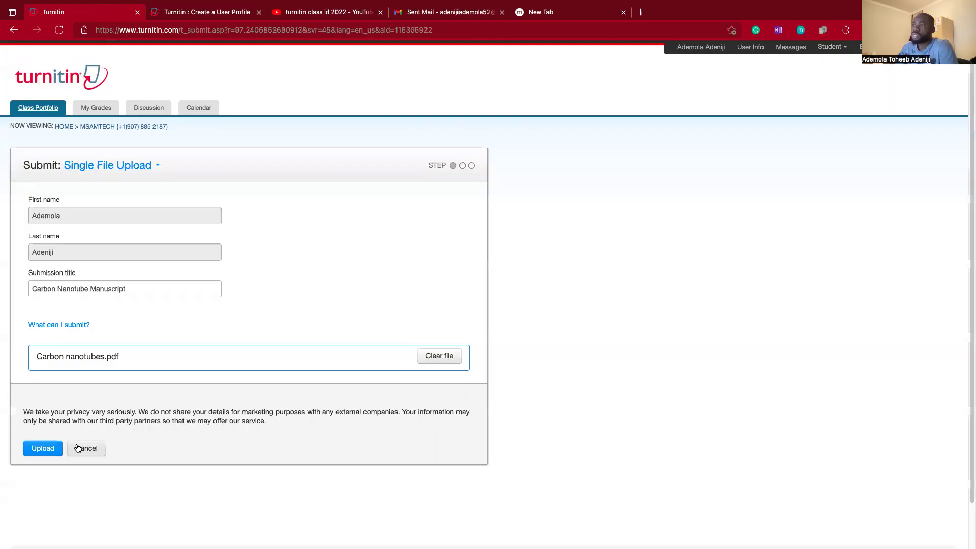
left_click(45, 449)
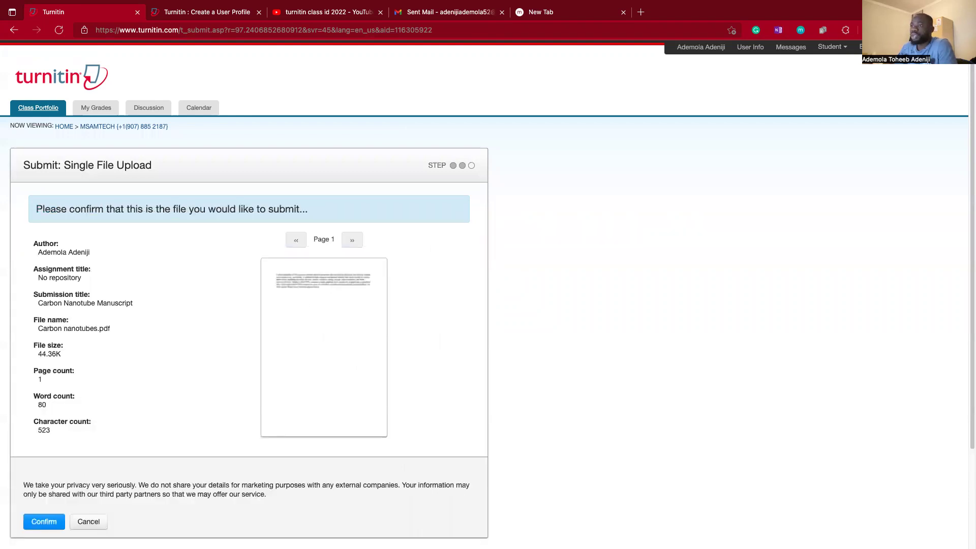
Confirm the uploaded file's submission and return to the assignment list
scroll(115, 450, "down", 3)
left_click(47, 399)
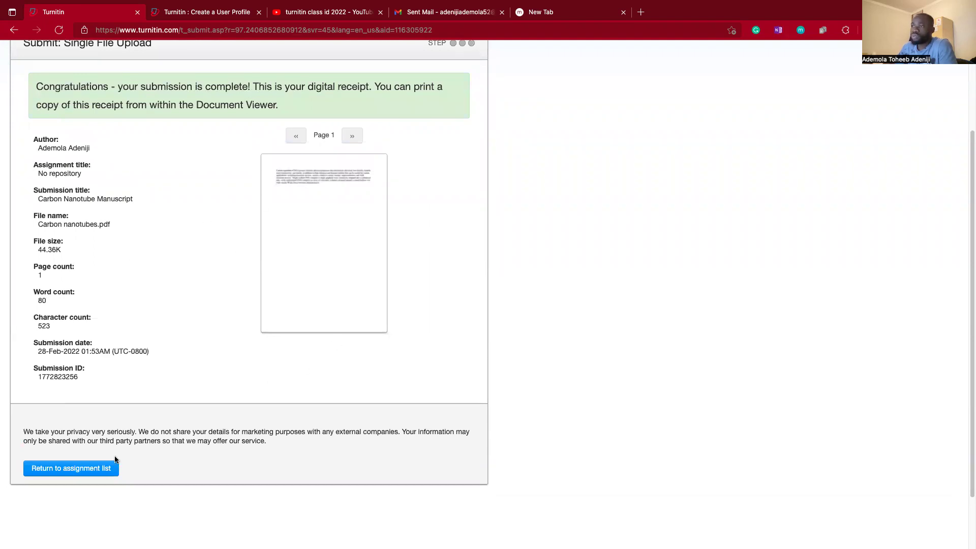
left_click(75, 472)
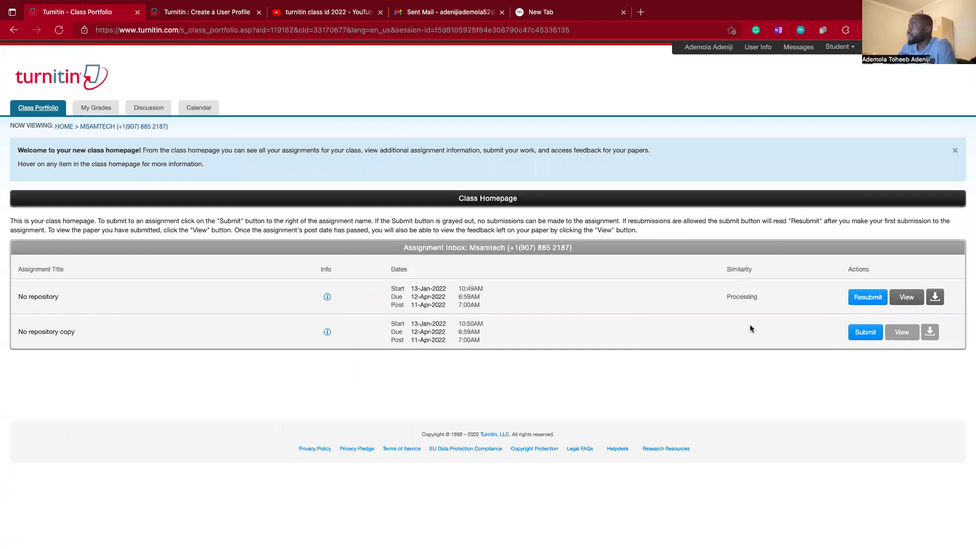
Refresh the class homepage to update the similarity status and open the No repository submission for viewing
left_click_drag(760, 278, 711, 286)
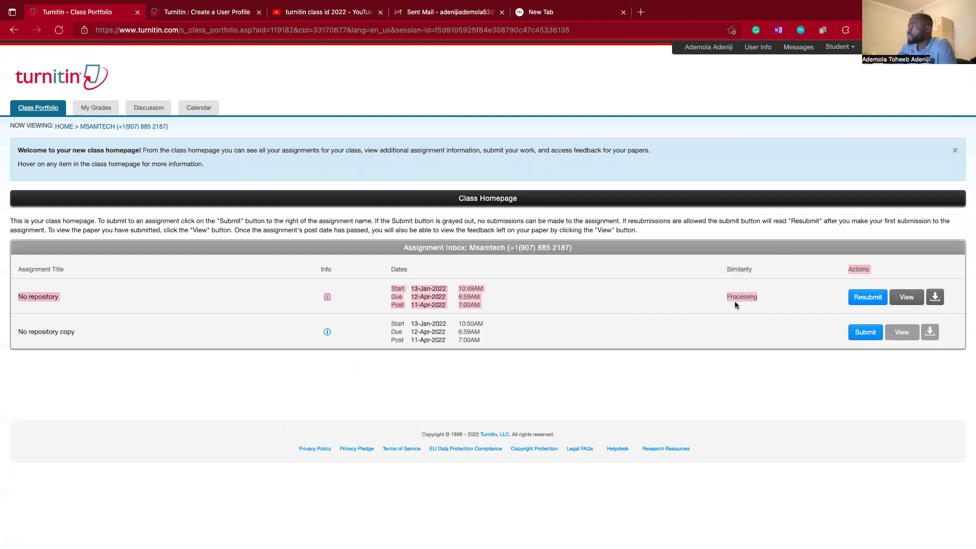
left_click(755, 298)
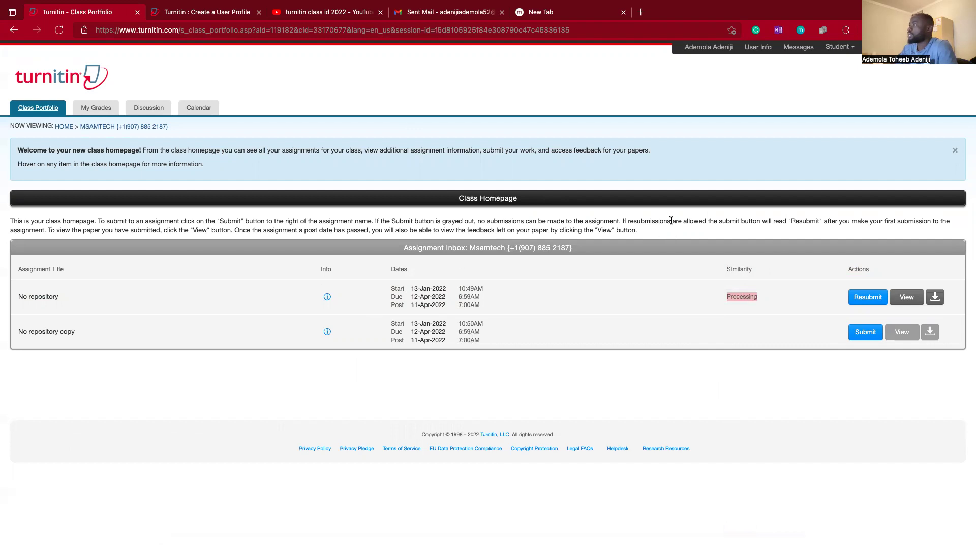
left_click(755, 300)
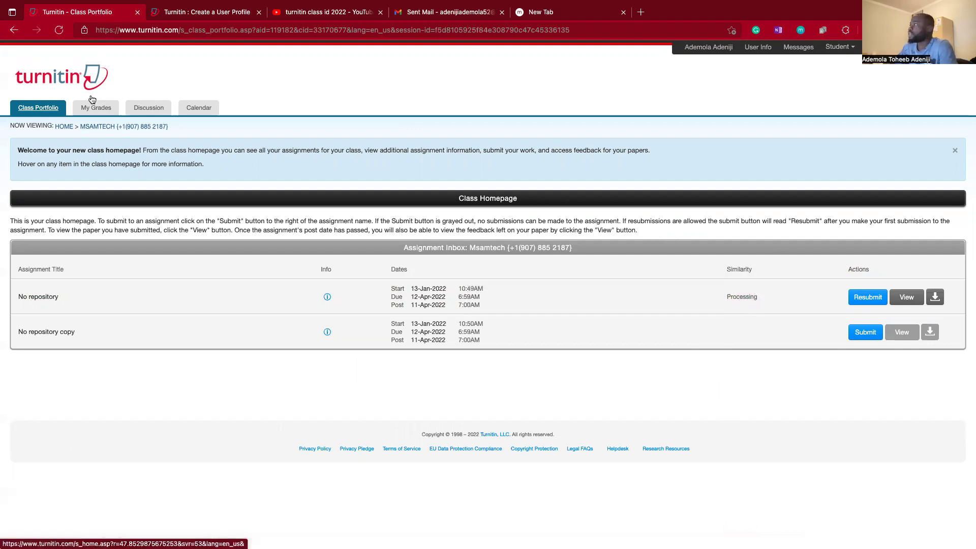
left_click(64, 32)
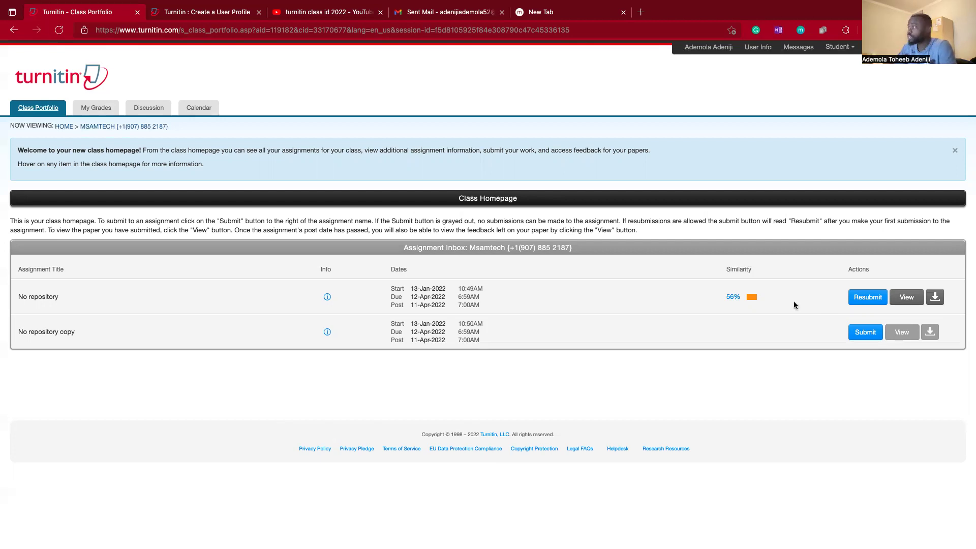
left_click(908, 300)
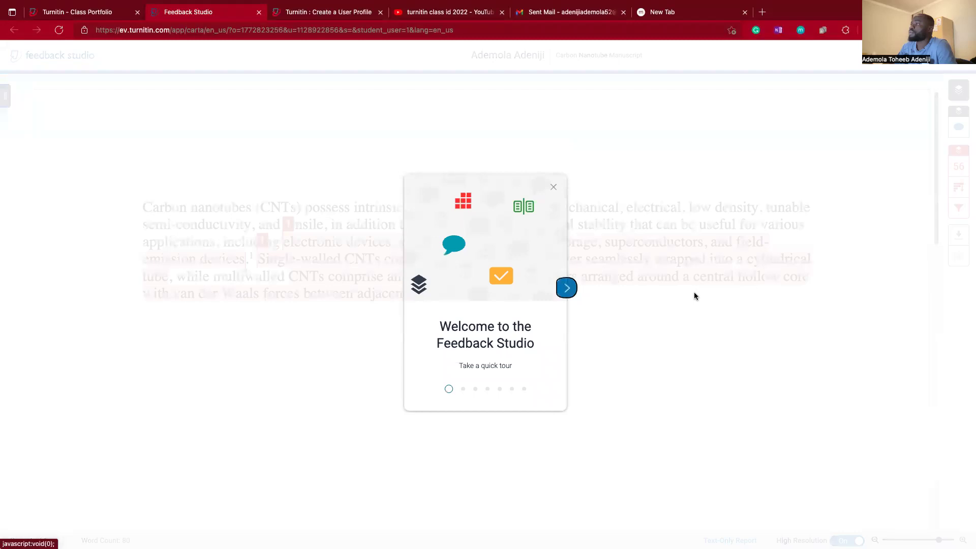
Dismiss the welcome tour, then download the similarity report's current view and open Carbon Nanotube Manuscript.pdf
left_click(552, 186)
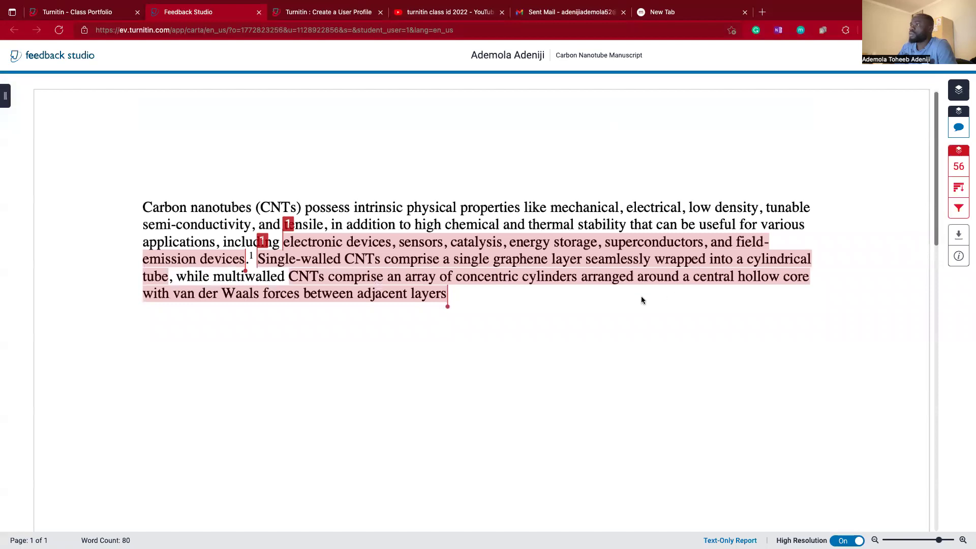
left_click(959, 235)
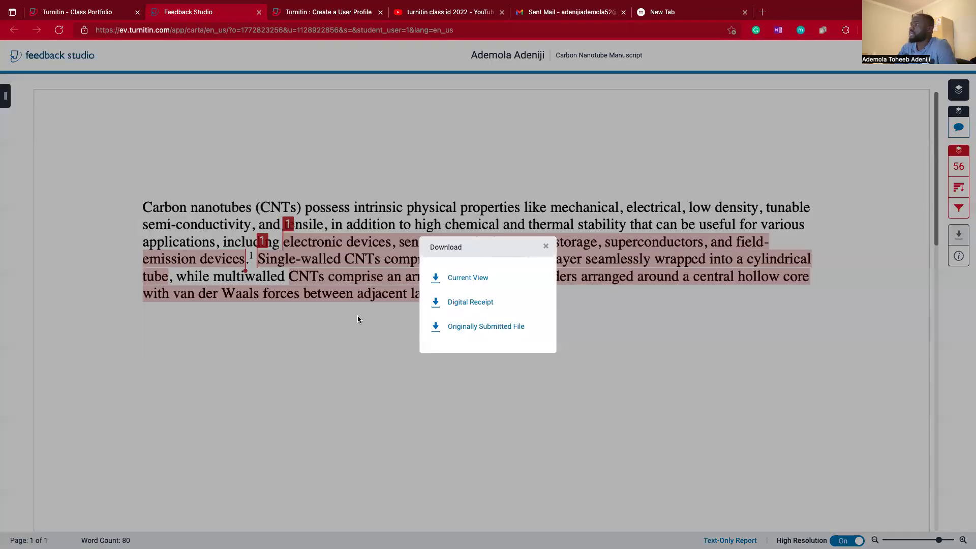
left_click(475, 279)
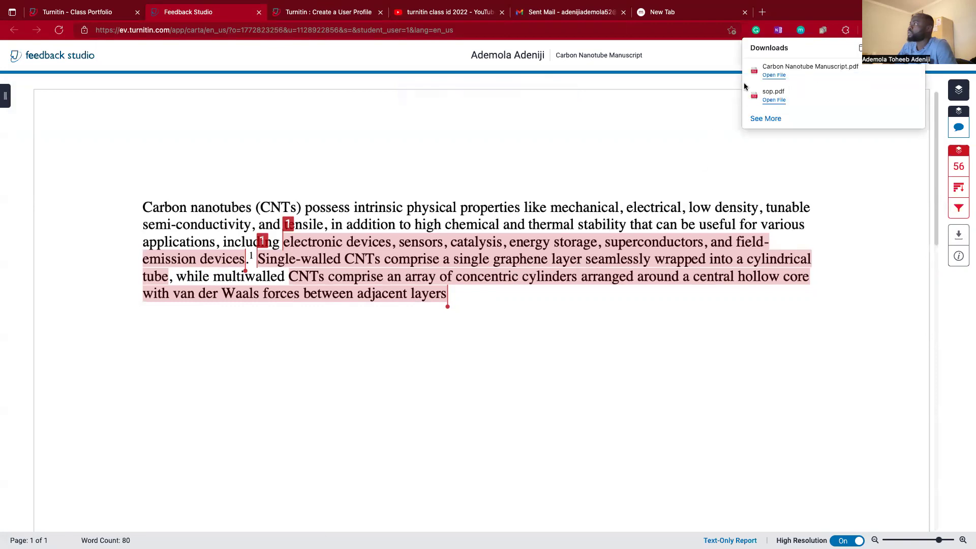
left_click(825, 70)
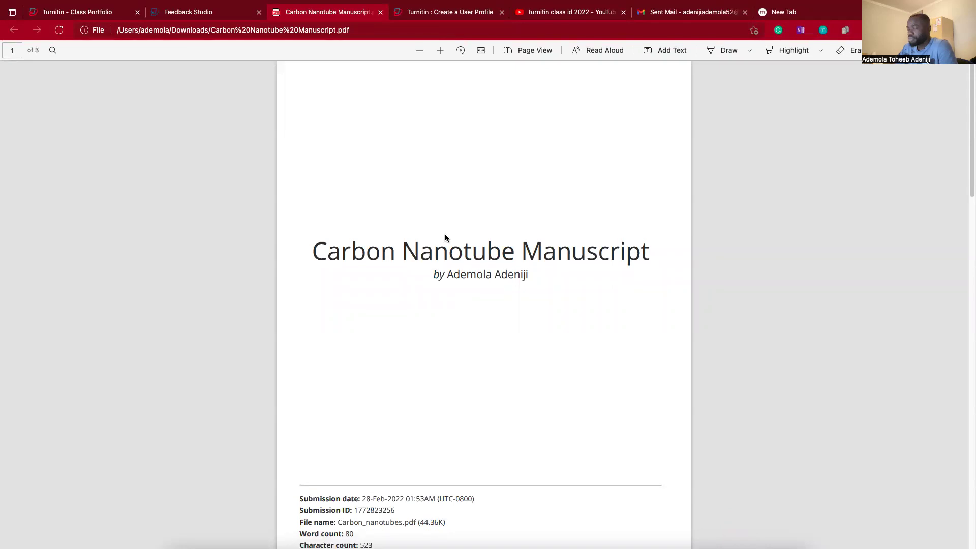
Look through the downloaded report's submission details and highlighted text, and examine its similarity index, internet sources and publications percentages
scroll(451, 321, "down", 20)
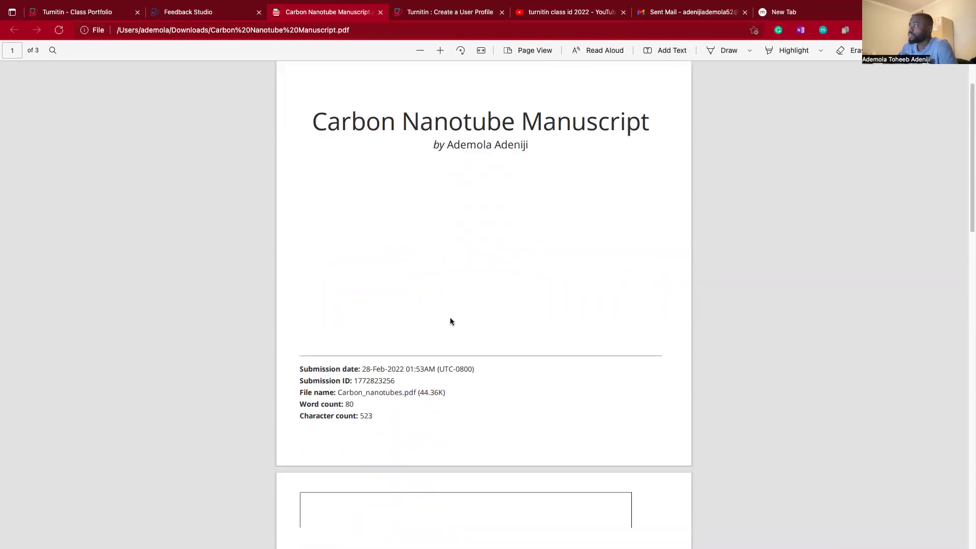
scroll(451, 317, "down", 3)
scroll(453, 319, "up", 12)
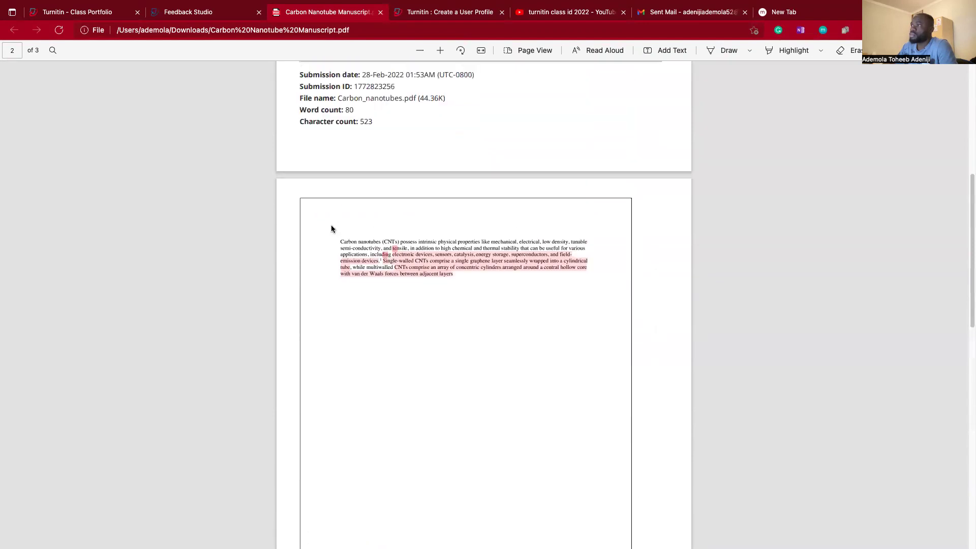
scroll(465, 318, "down", 5)
scroll(463, 319, "down", 6)
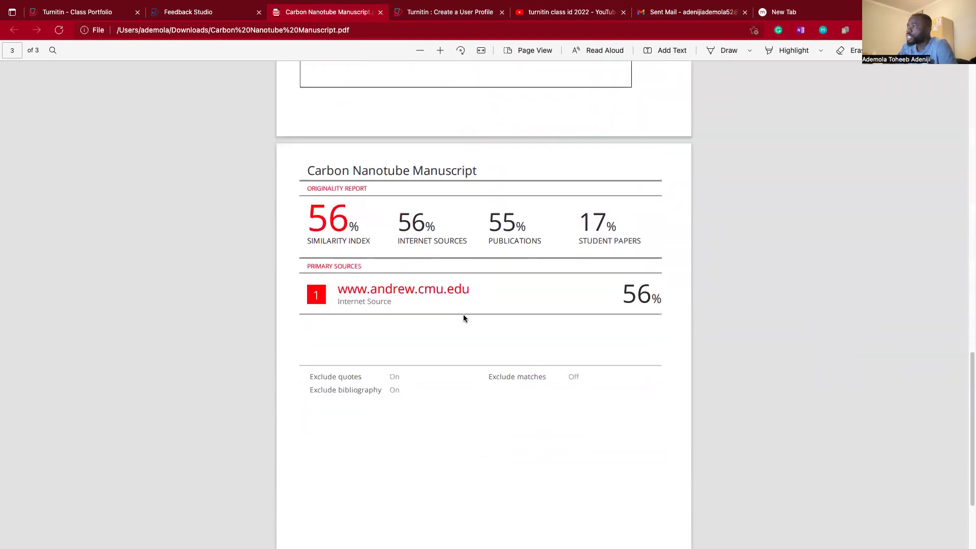
left_click_drag(325, 190, 357, 189)
left_click_drag(367, 237, 312, 216)
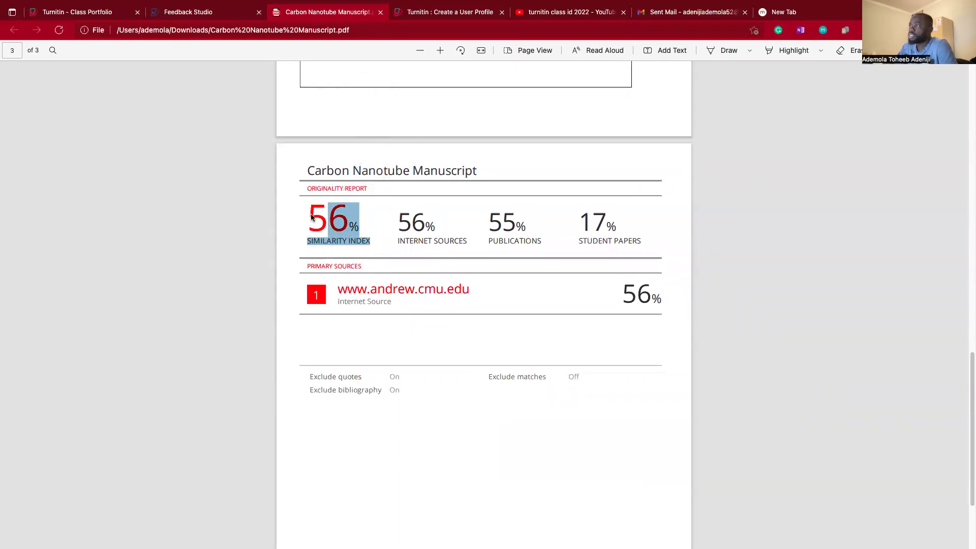
left_click(401, 239)
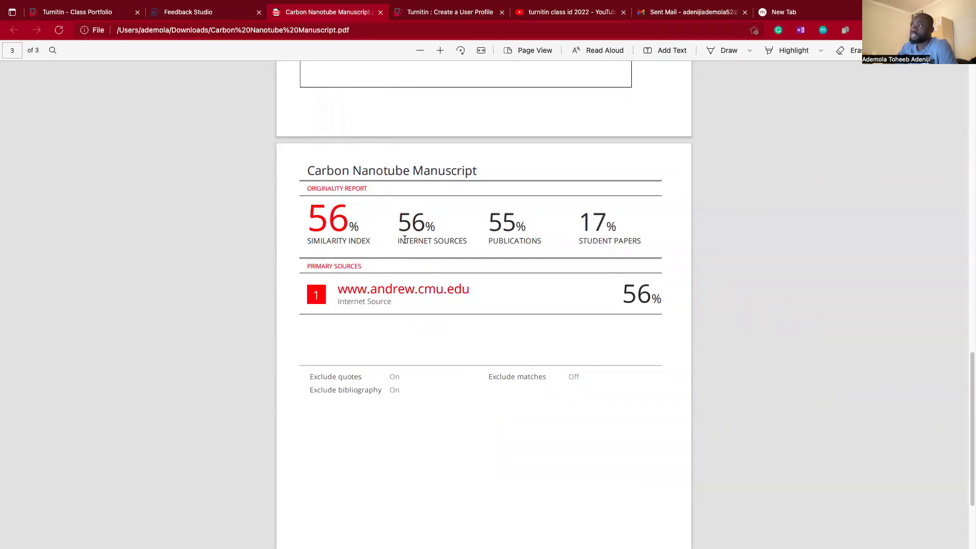
scroll(512, 224, "up", 5)
scroll(514, 233, "down", 1)
scroll(503, 183, "up", 6)
scroll(517, 192, "down", 12)
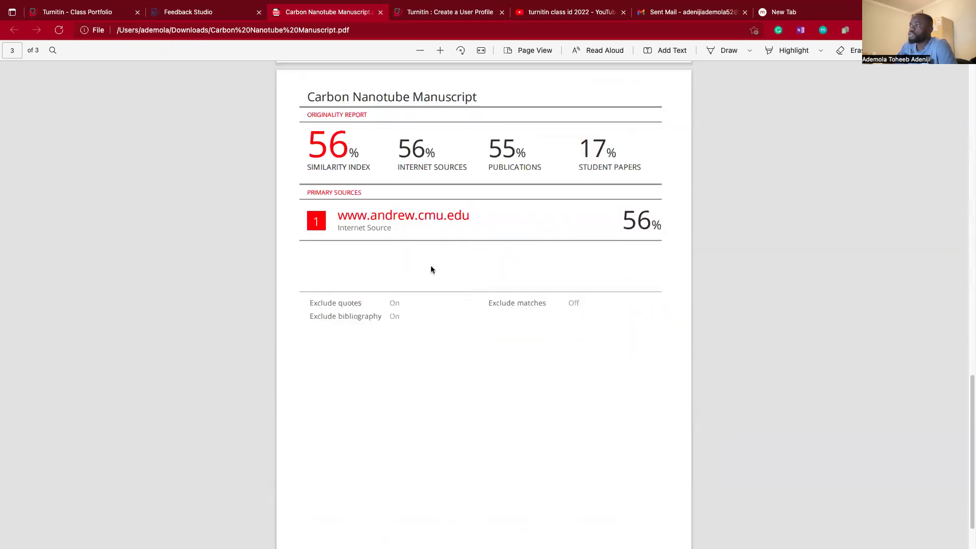
left_click_drag(395, 162, 481, 173)
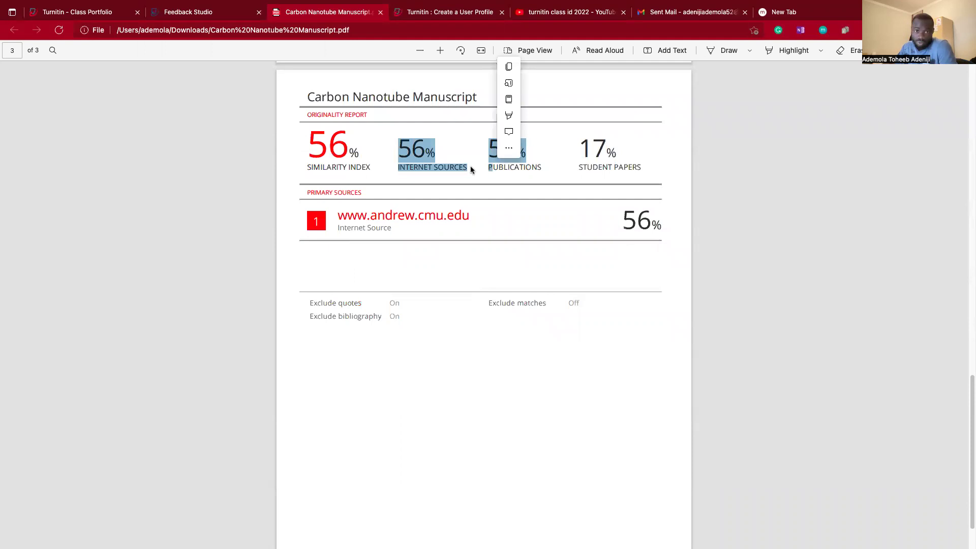
left_click(505, 167)
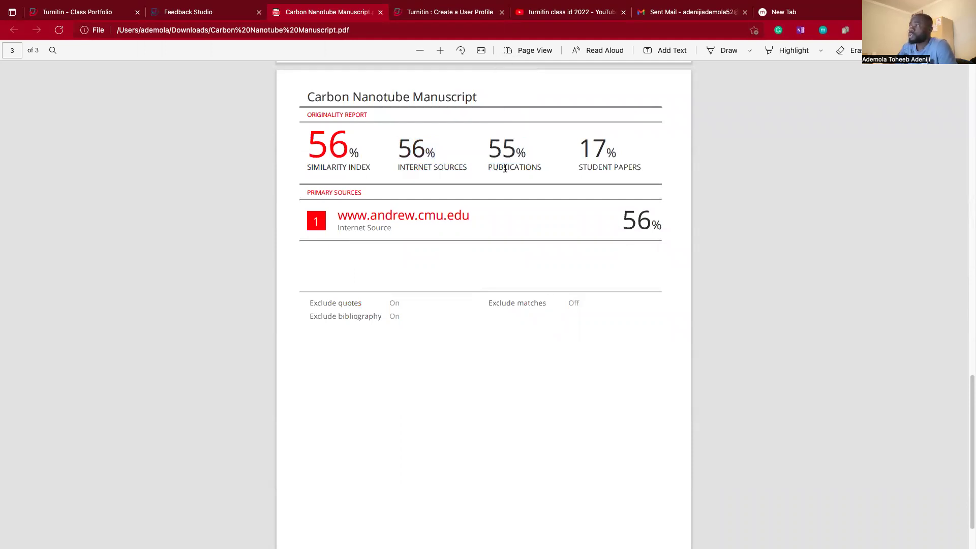
scroll(520, 157, "up", 4)
scroll(493, 171, "down", 4)
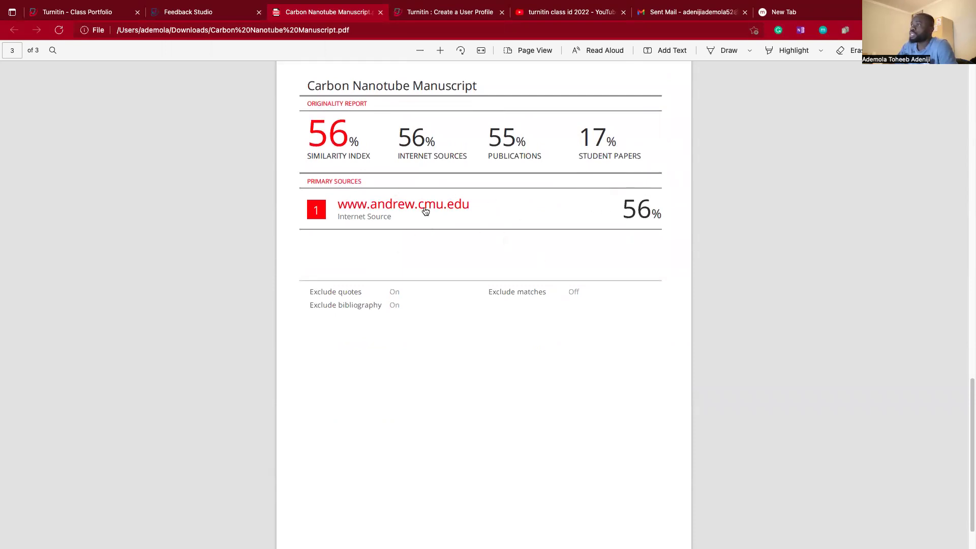
Compare the highlighted matching passages on page 2 of the report with the originality scores and primary source on page 3
scroll(426, 211, "up", 15)
scroll(461, 262, "down", 4)
scroll(452, 269, "down", 10)
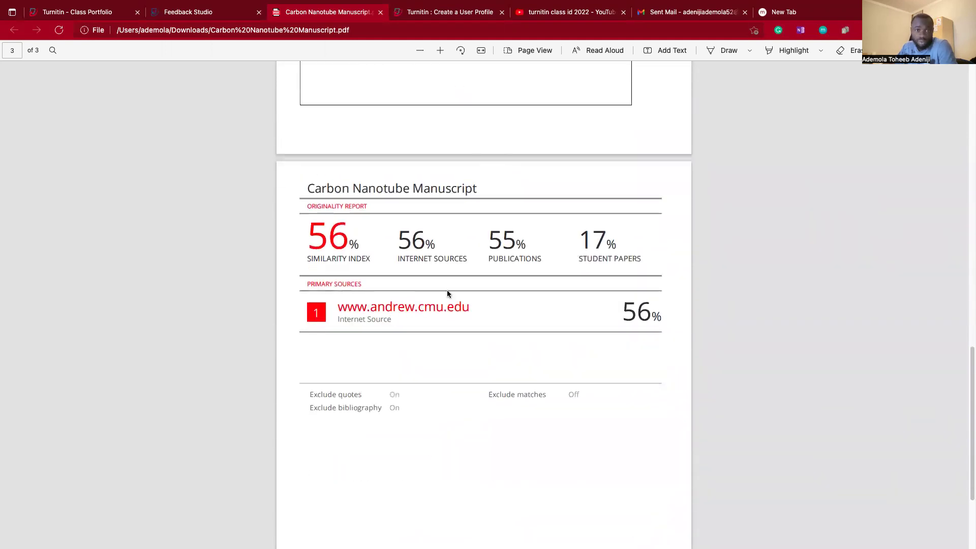
scroll(557, 351, "up", 5)
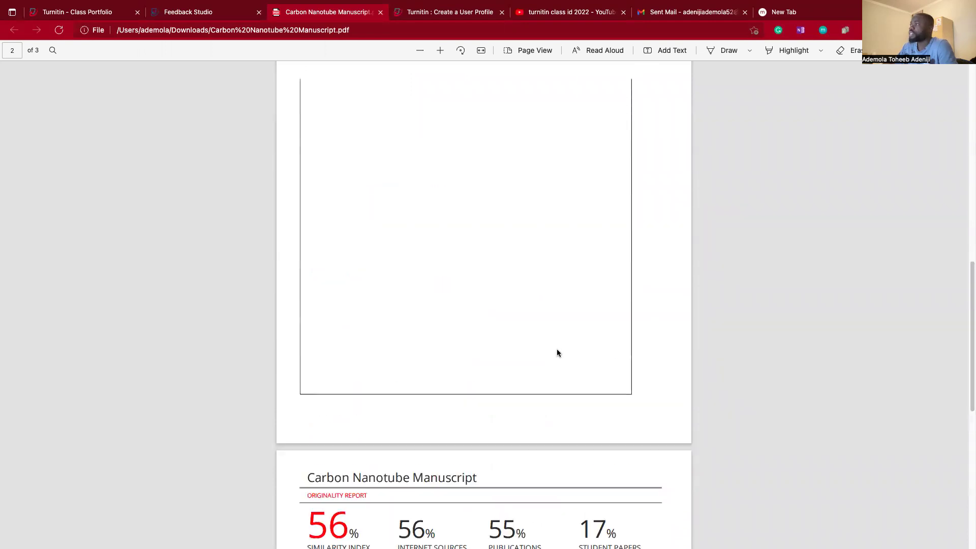
scroll(556, 353, "up", 4)
scroll(471, 368, "up", 5)
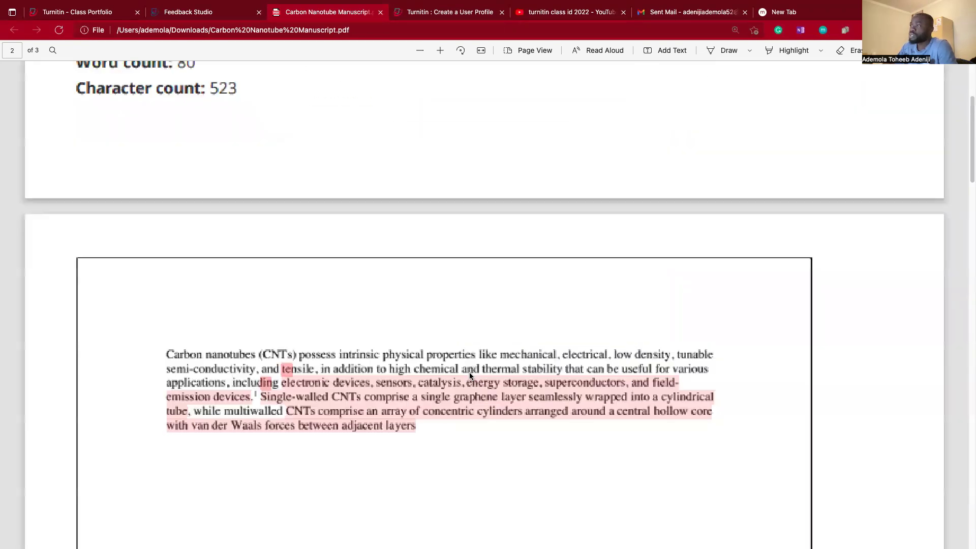
scroll(438, 382, "down", 5)
scroll(471, 397, "up", 4)
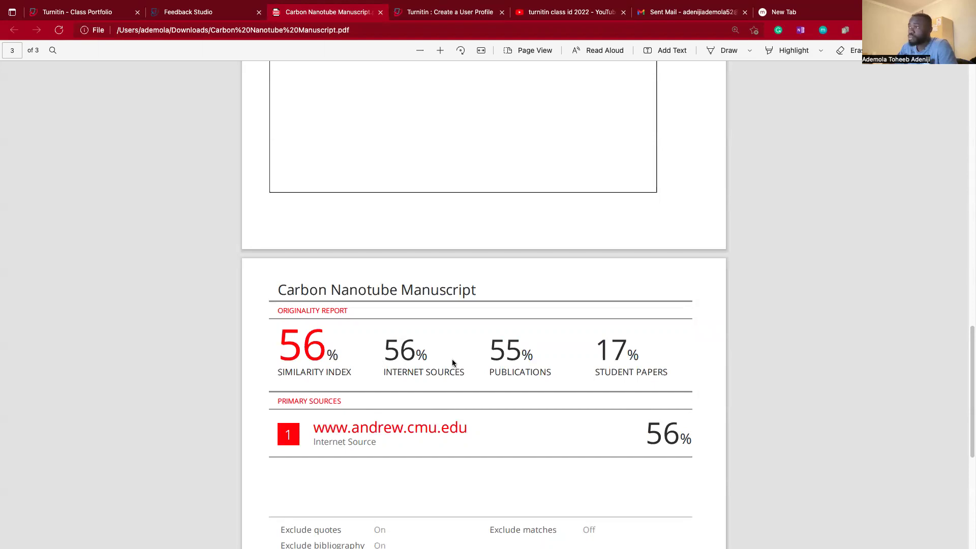
scroll(478, 417, "up", 10)
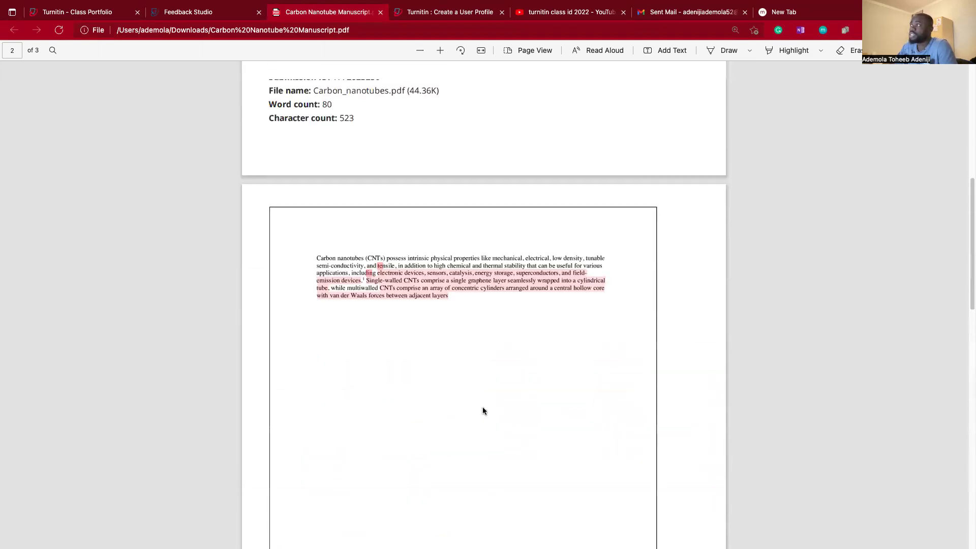
scroll(459, 380, "up", 3)
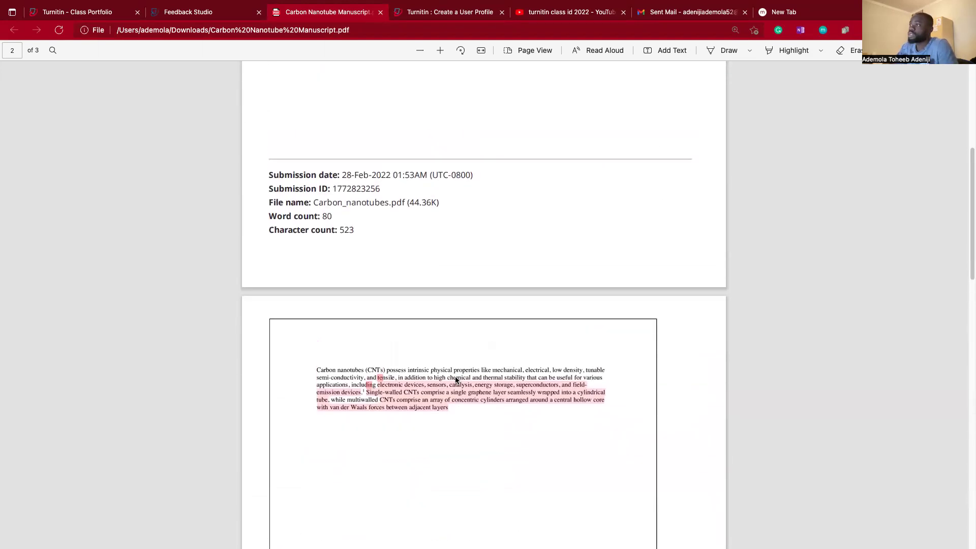
scroll(457, 378, "up", 3, "ctrl")
scroll(433, 413, "up", 2, "ctrl")
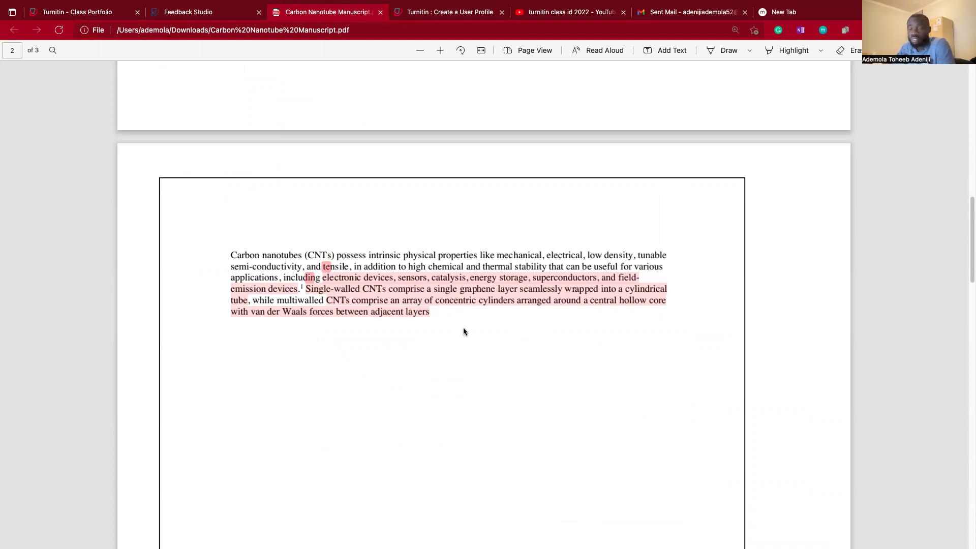
scroll(464, 332, "down", 15)
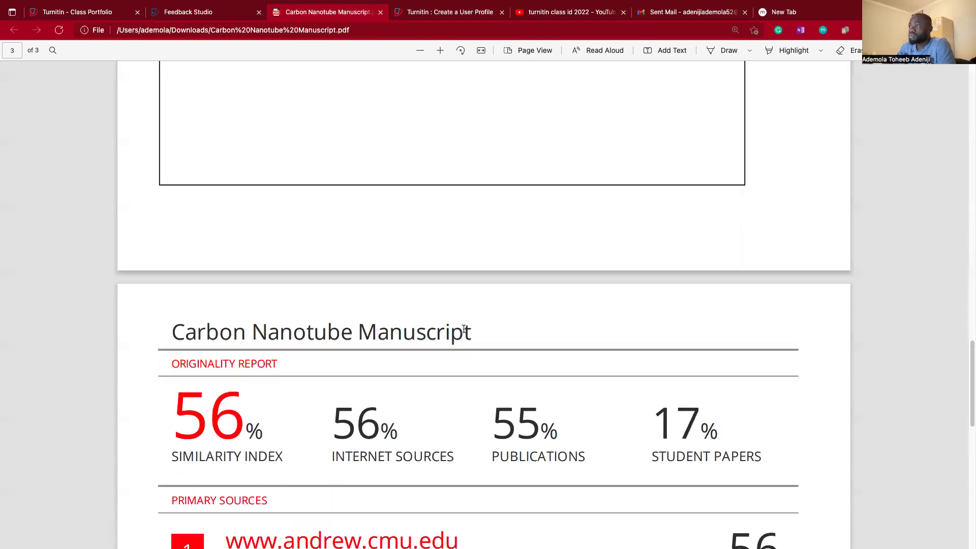
scroll(465, 330, "down", 3)
scroll(455, 333, "down", 1)
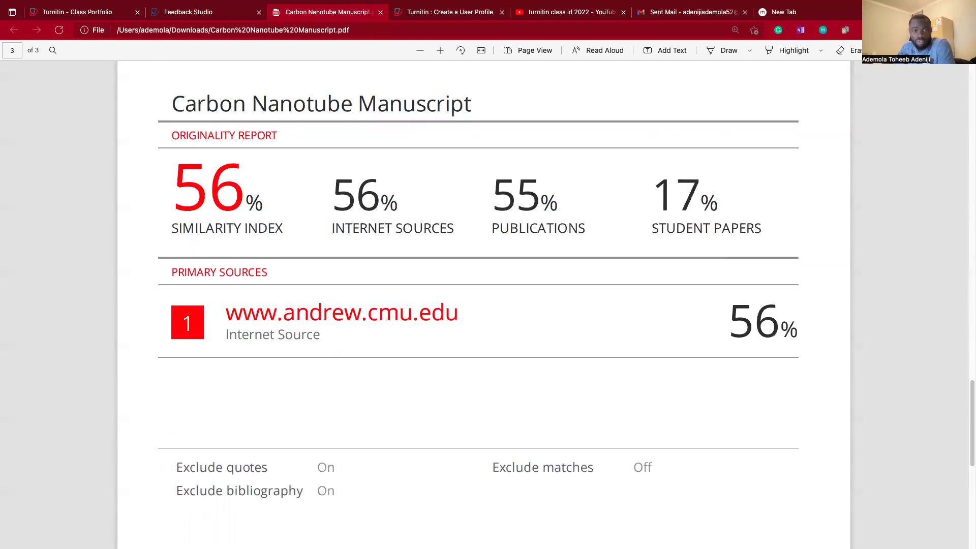